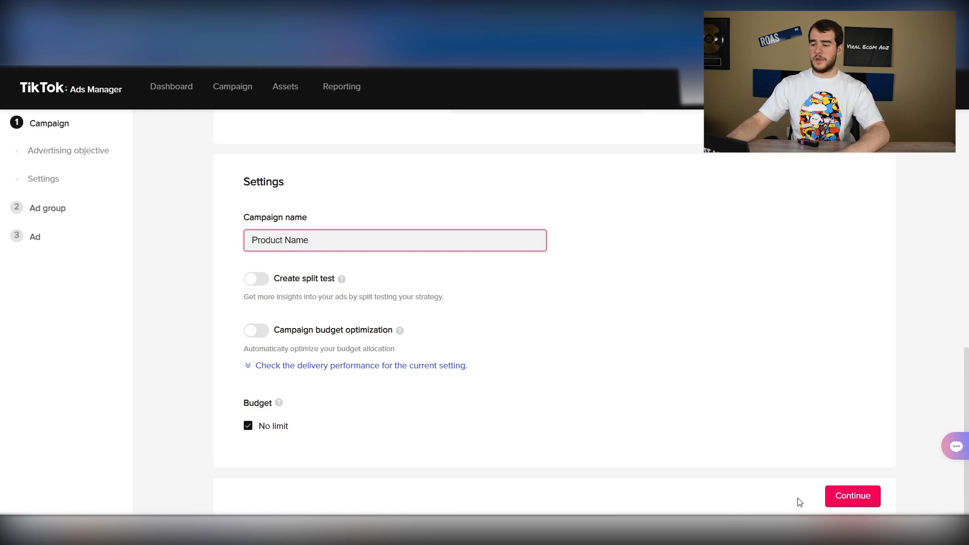
Continue from the campaign settings to the ad group stage and name the ad group "Open 1 ACO"
click(848, 495)
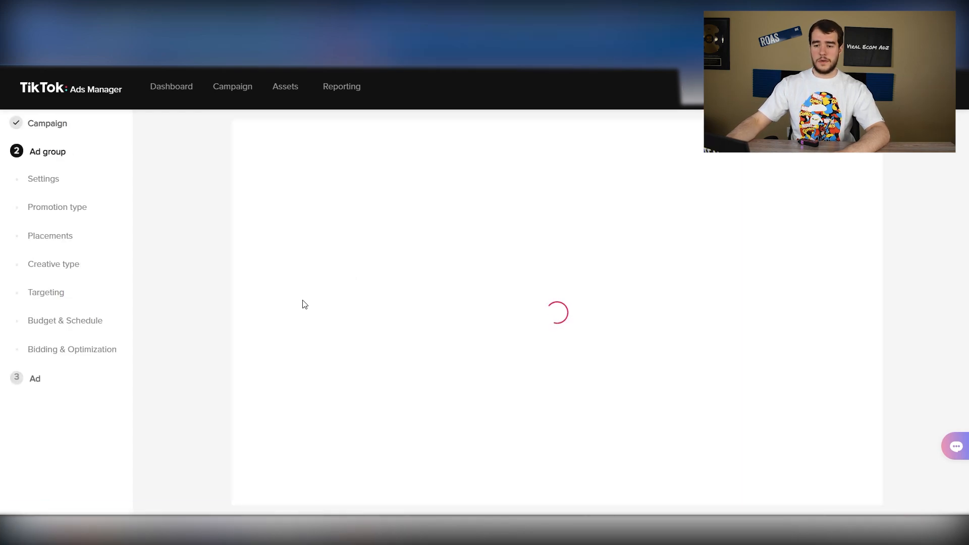
triple_click(334, 215)
text(O)
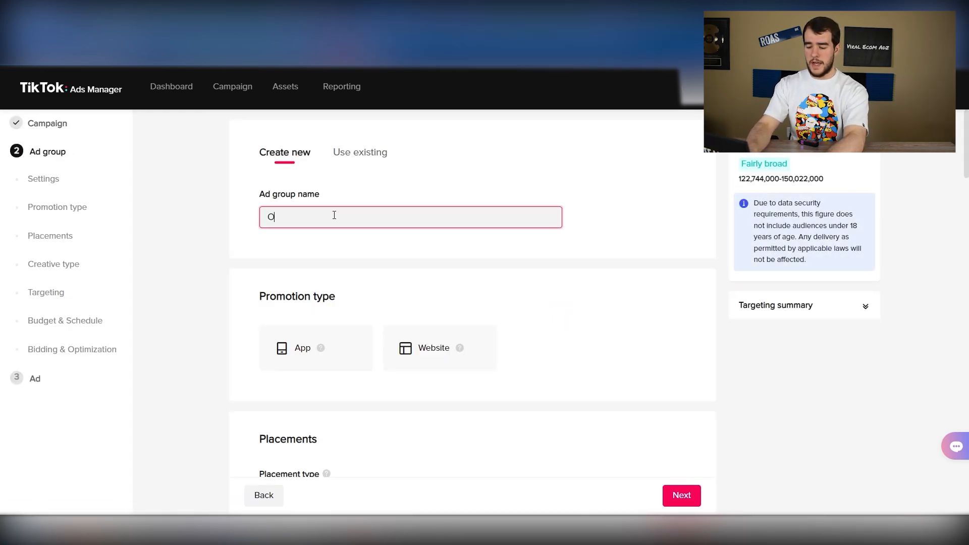
text(pen 1 ACO)
click(329, 241)
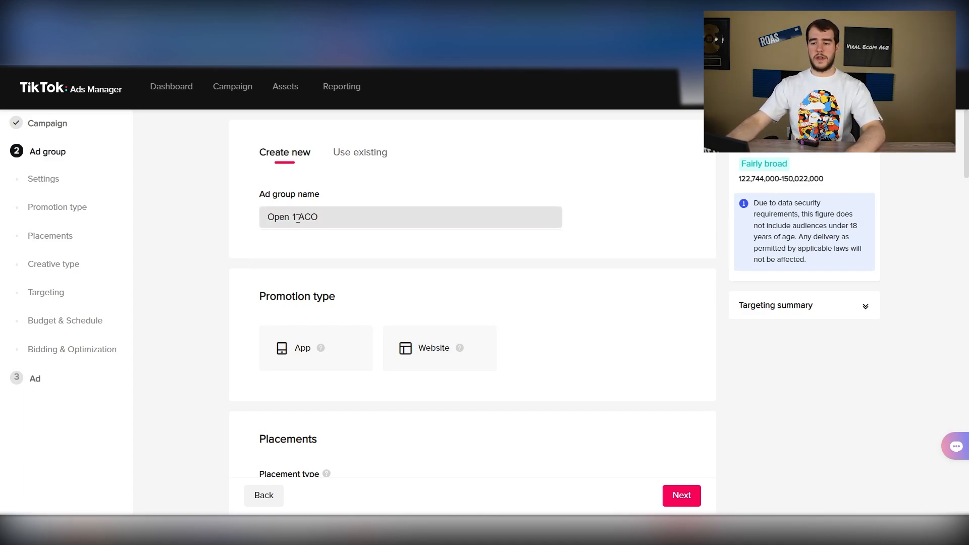
click(332, 225)
double_click(310, 217)
click(316, 241)
Choose Website as the ad group's promotion type
scroll(252, 262, down, 2)
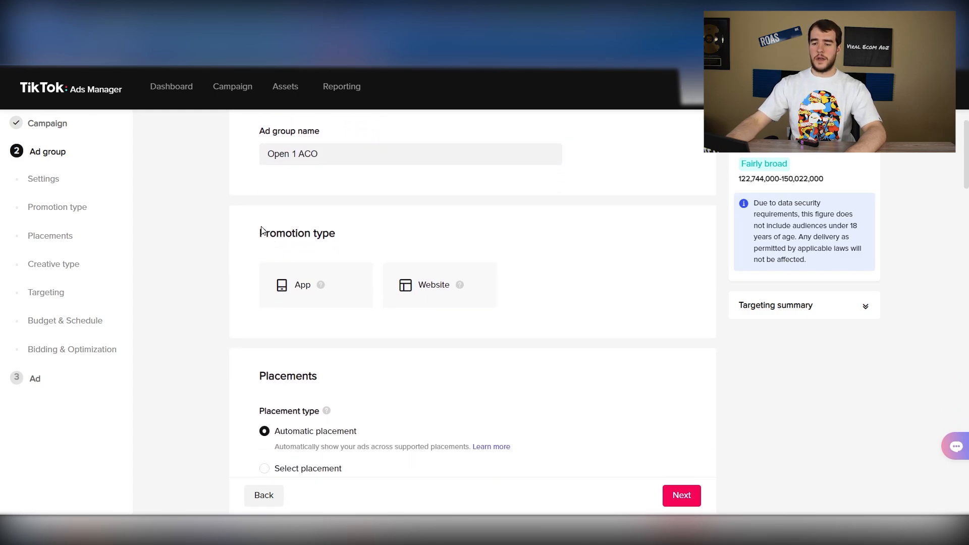
drag(259, 233, 340, 241)
click(374, 243)
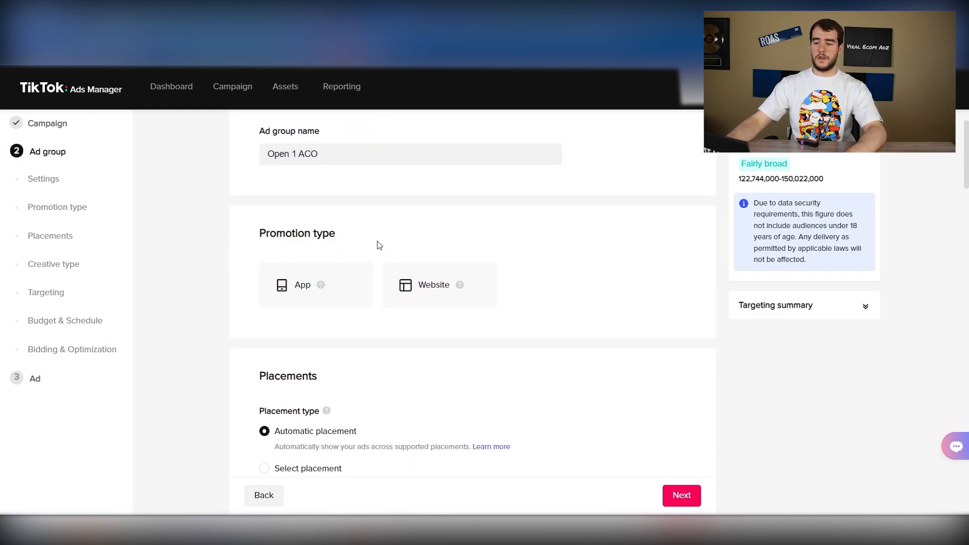
click(412, 294)
scroll(215, 303, down, 3)
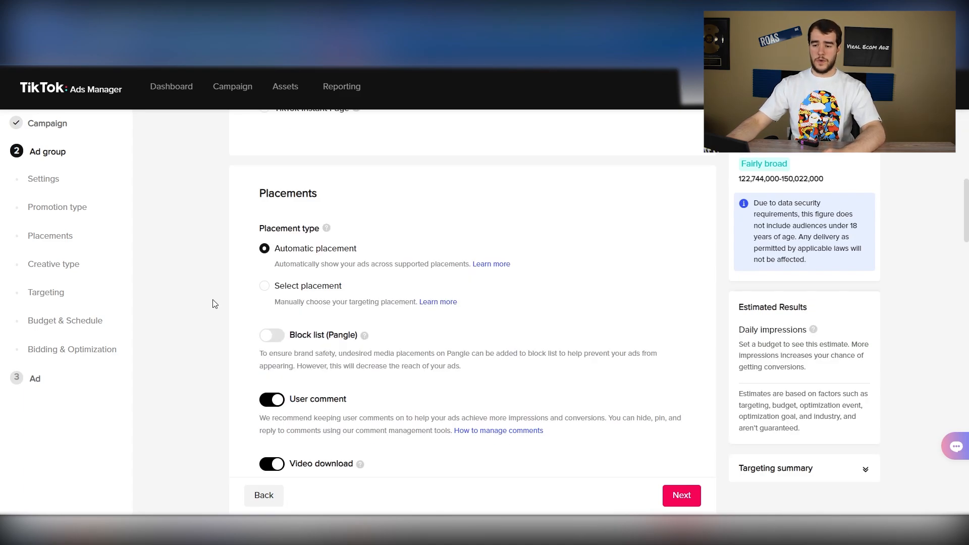
click(264, 286)
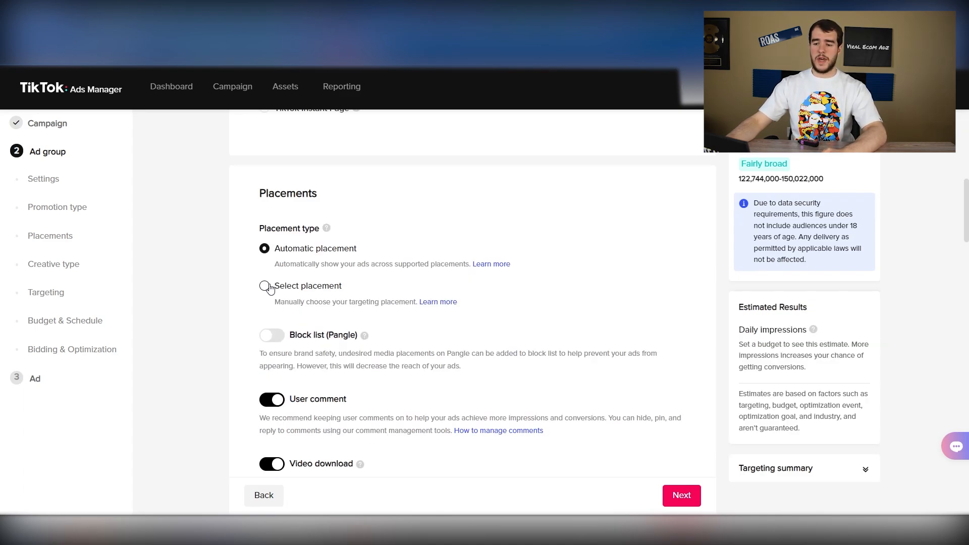
scroll(272, 281, down, 2)
click(278, 257)
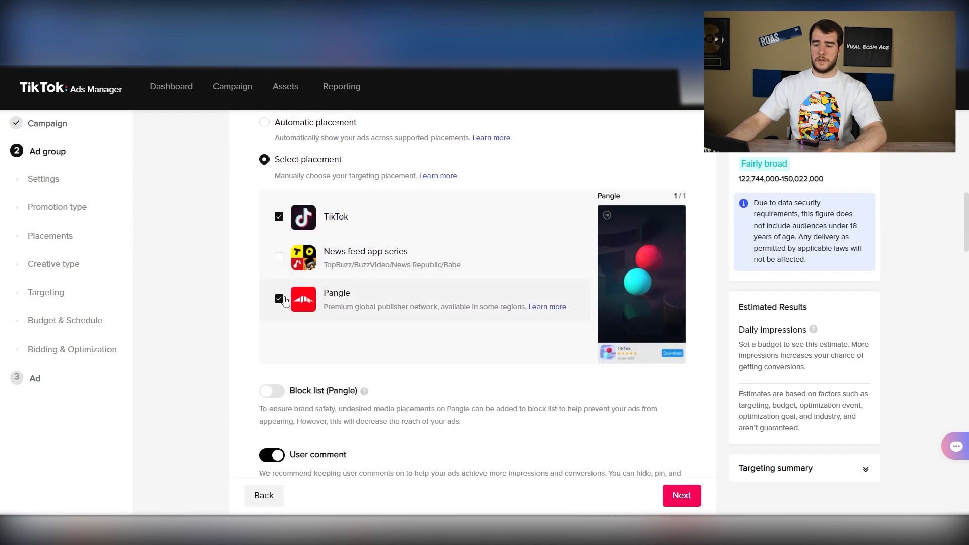
click(279, 299)
click(264, 125)
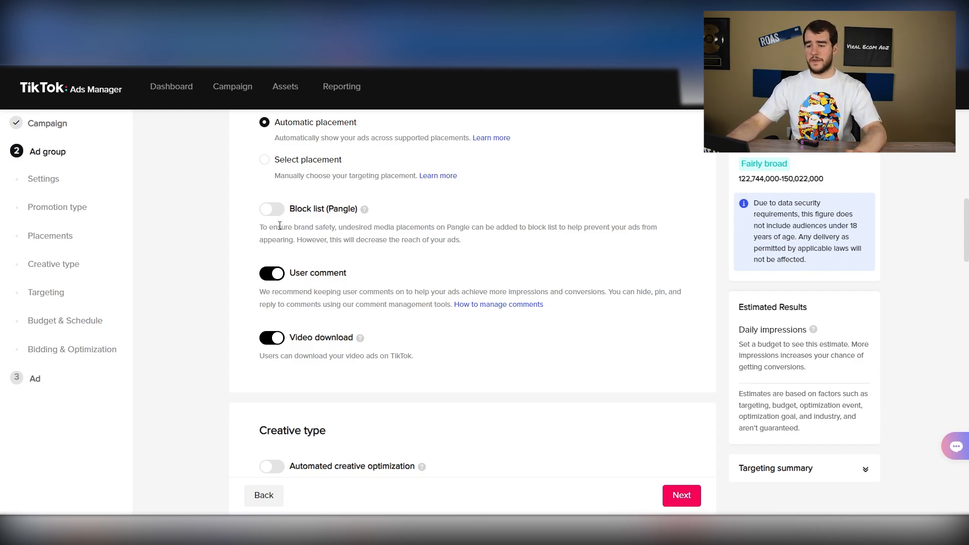
Review the user comment setting and turn on Automated creative optimization for the creative type
scroll(295, 277, down, 3)
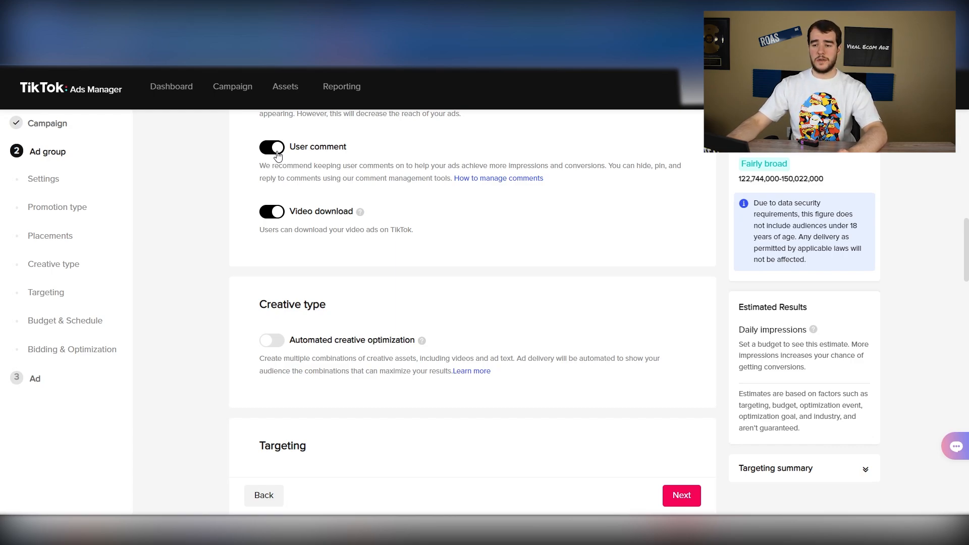
drag(290, 147, 355, 156)
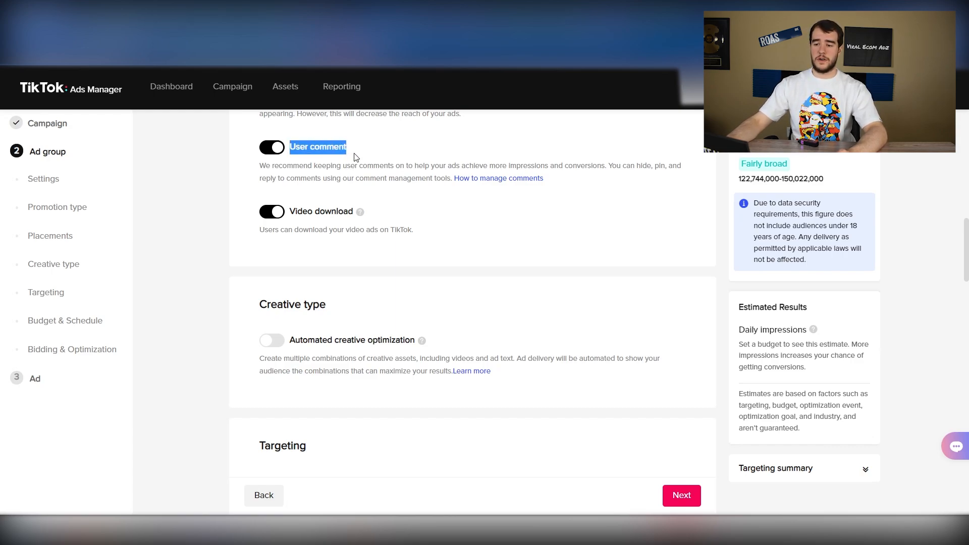
click(337, 157)
scroll(244, 207, down, 1)
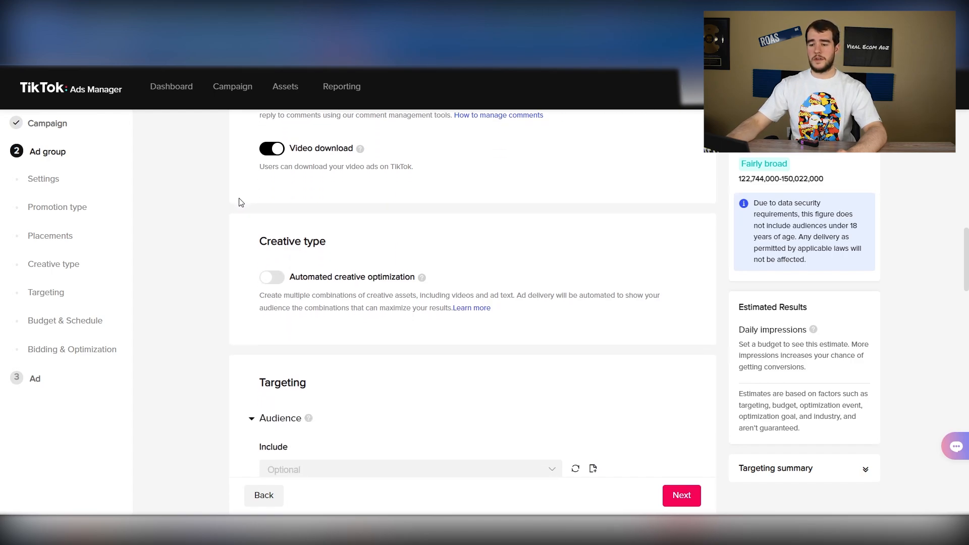
scroll(240, 202, down, 1)
drag(255, 182, 335, 182)
drag(423, 215, 328, 213)
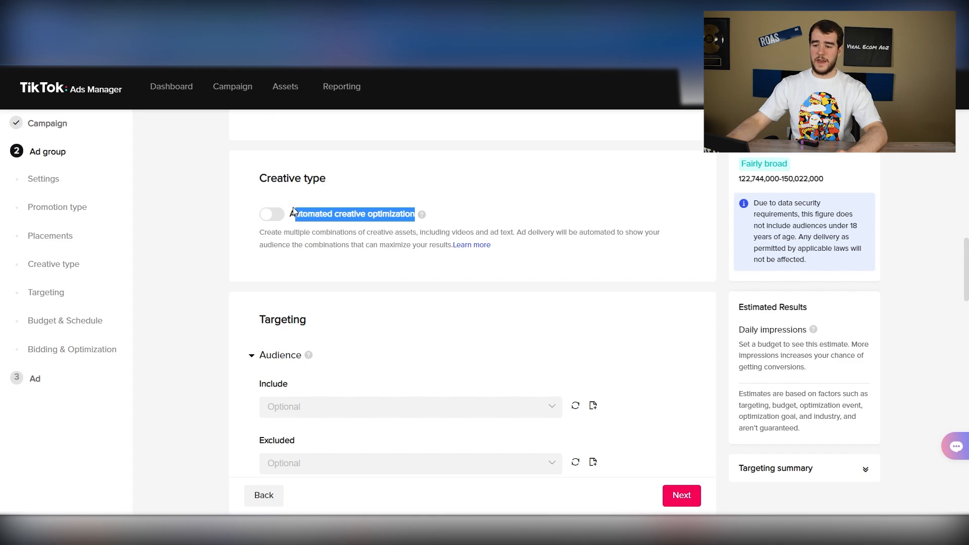
click(254, 173)
click(272, 222)
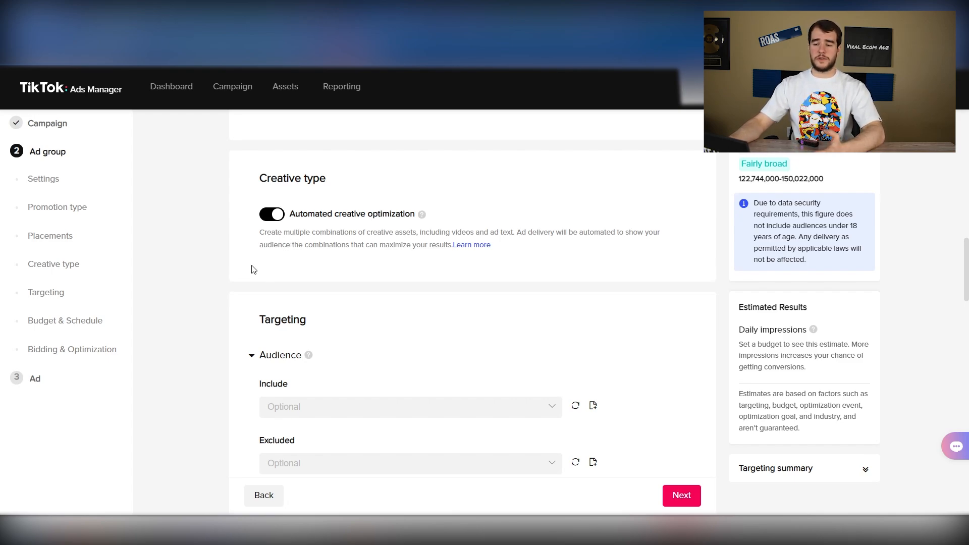
Add Canada to the ad group's target locations alongside the United States
scroll(254, 269, down, 4)
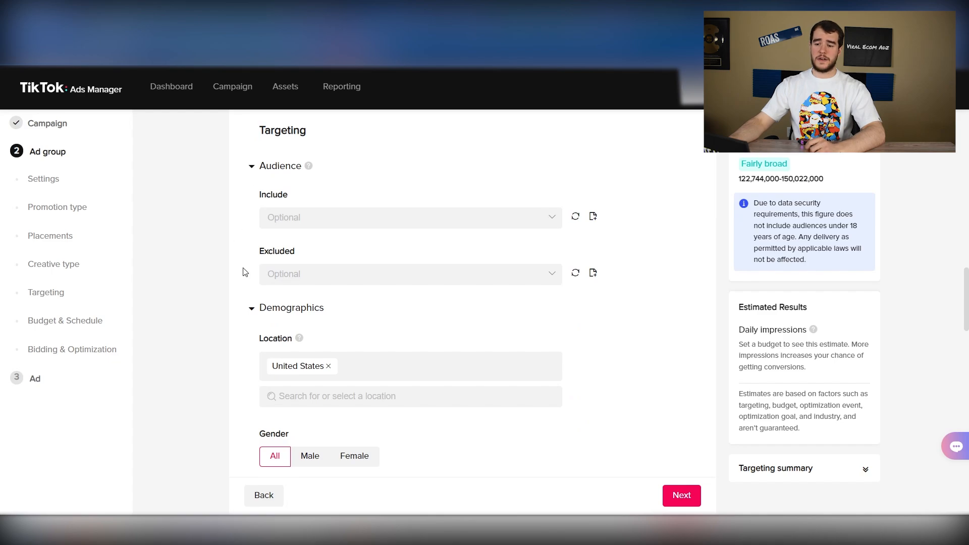
scroll(243, 272, down, 2)
click(303, 333)
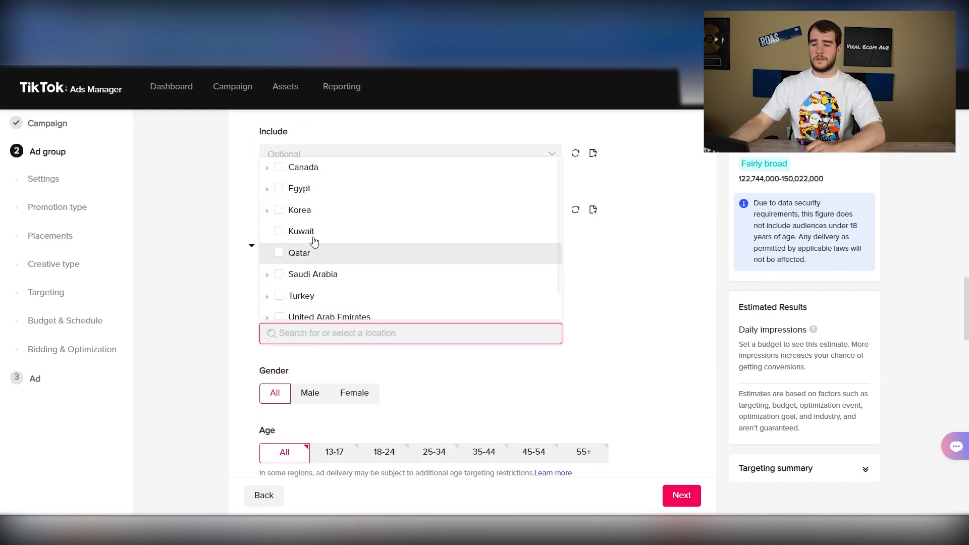
click(282, 167)
click(219, 278)
Target the age groups 18-24, 25-34, 35-44, 45-54 and 55+
scroll(298, 283, down, 2)
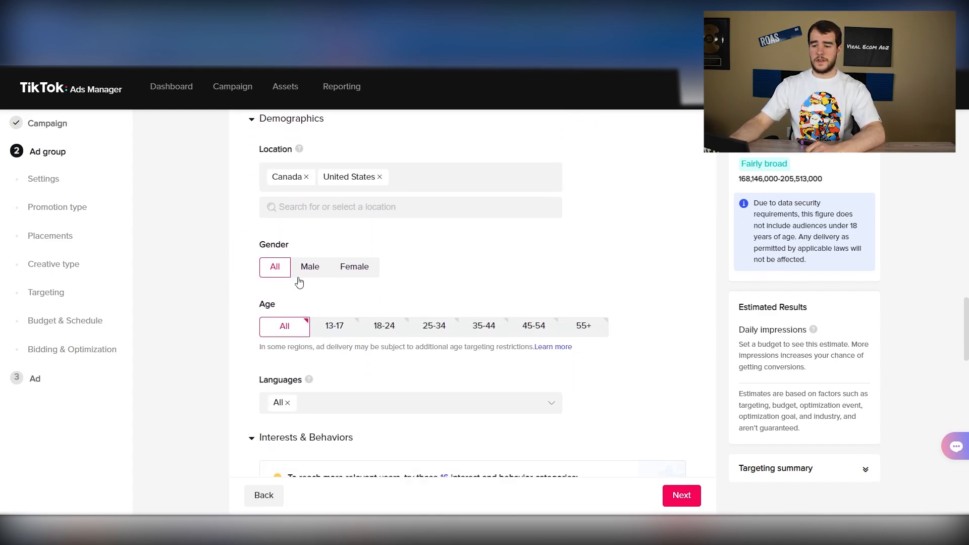
scroll(298, 282, down, 3)
click(383, 200)
click(434, 200)
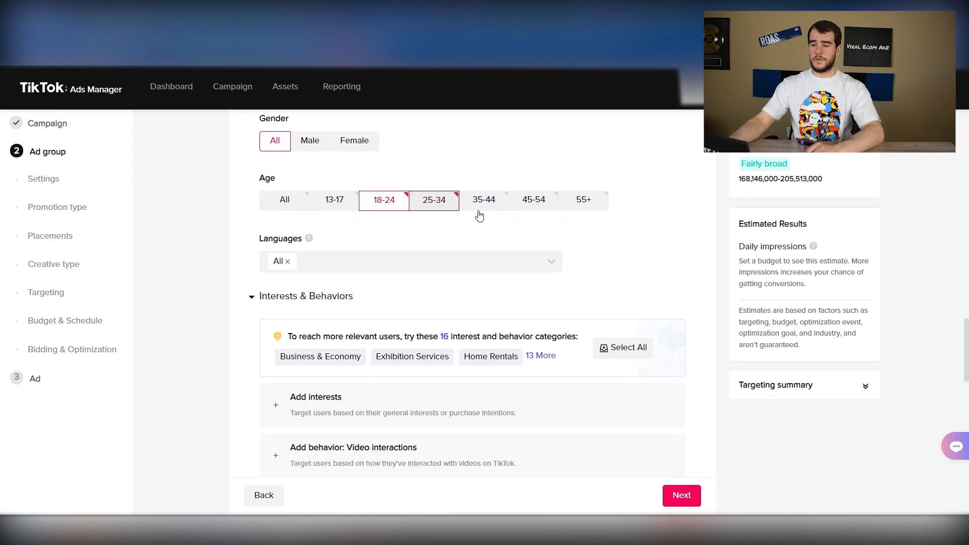
click(482, 209)
click(535, 209)
click(576, 209)
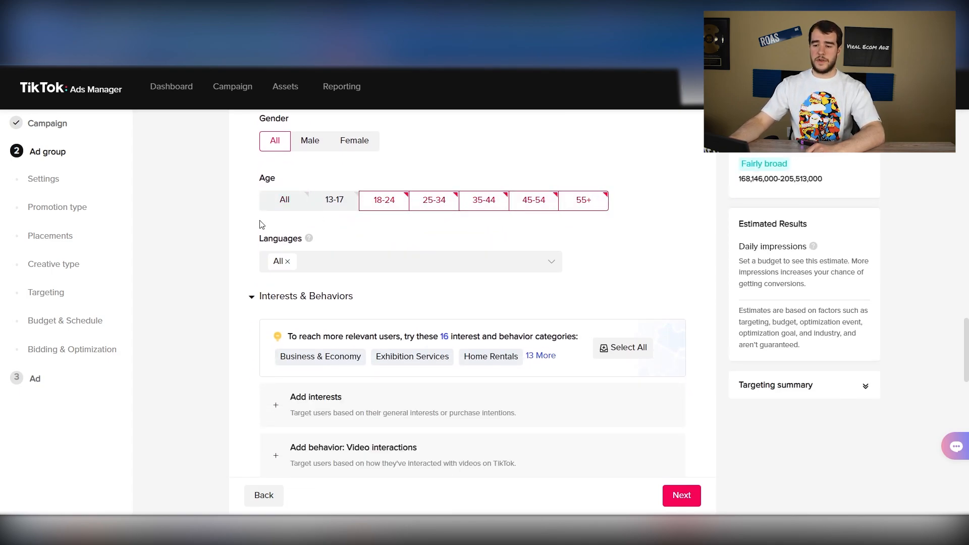
Set the ad group's daily budget to 20 USD
scroll(262, 222, down, 5)
scroll(241, 217, down, 3)
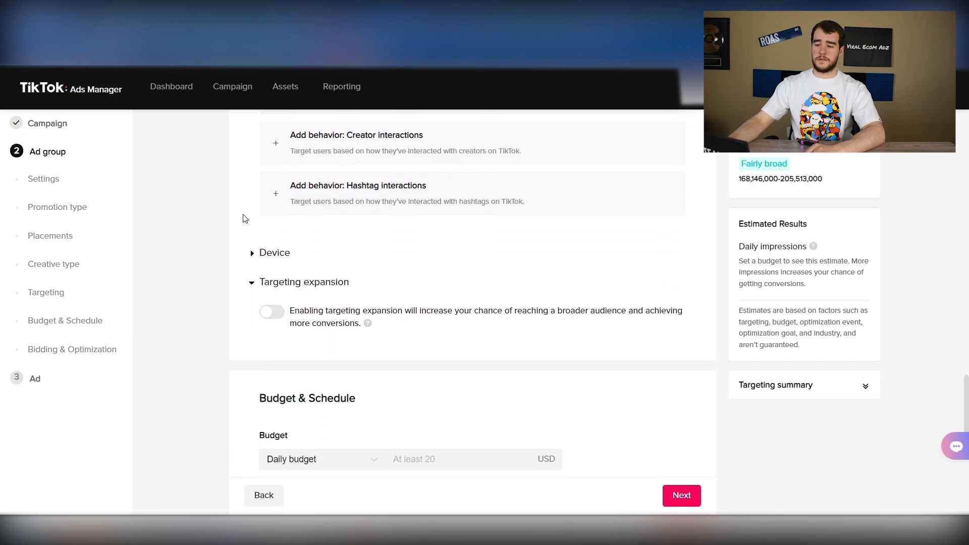
scroll(245, 218, up, 3)
scroll(245, 218, down, 5)
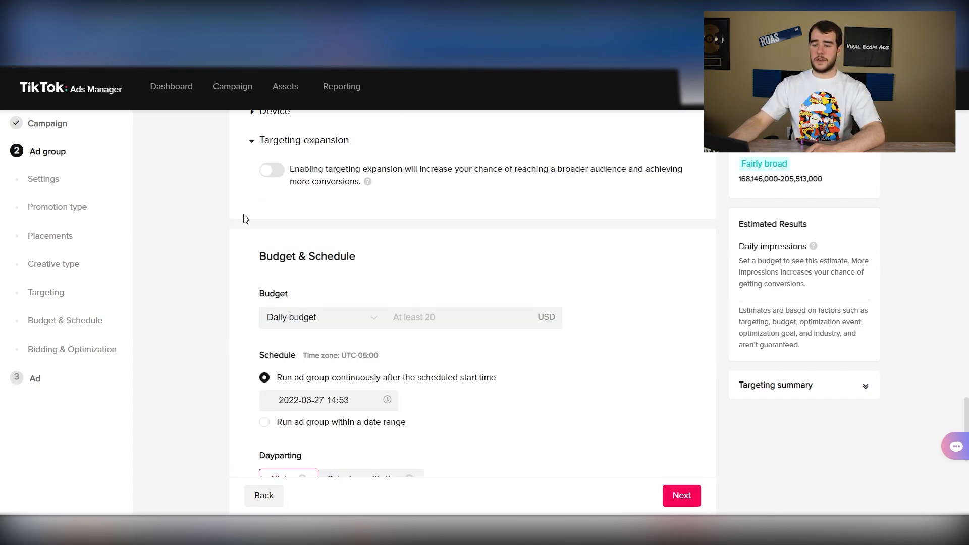
scroll(248, 222, down, 1)
click(456, 251)
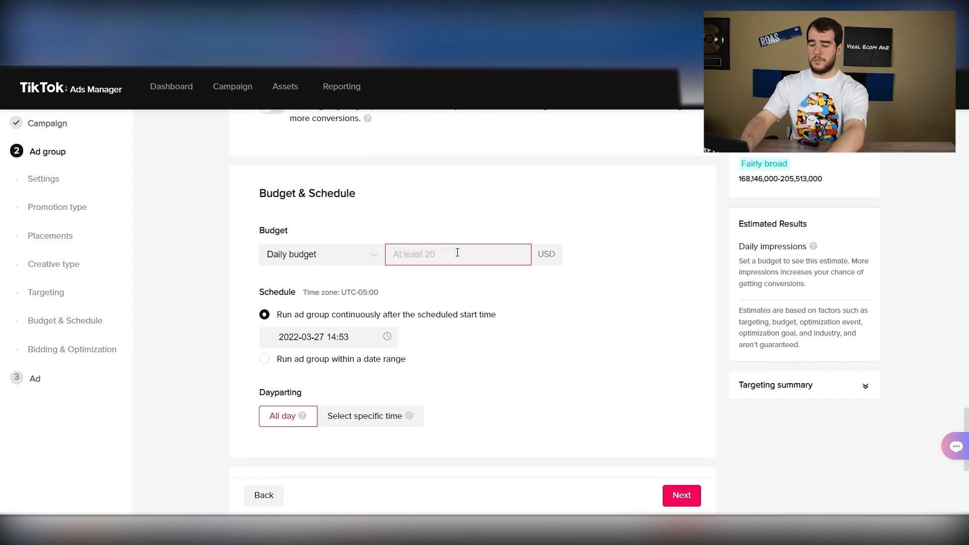
text(20)
click(208, 276)
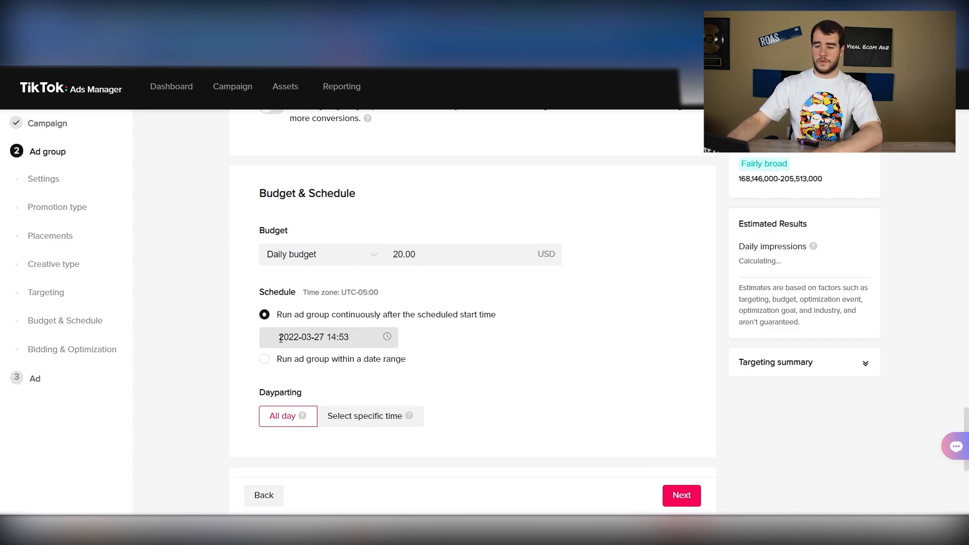
Schedule the ad group to start on 2022-03-28 at 00:00
click(306, 334)
click(303, 258)
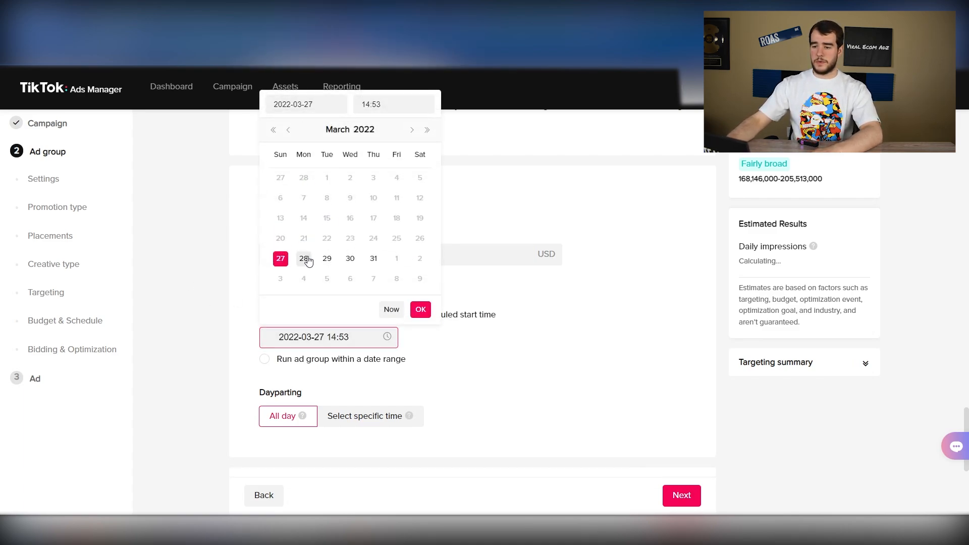
click(378, 103)
click(420, 309)
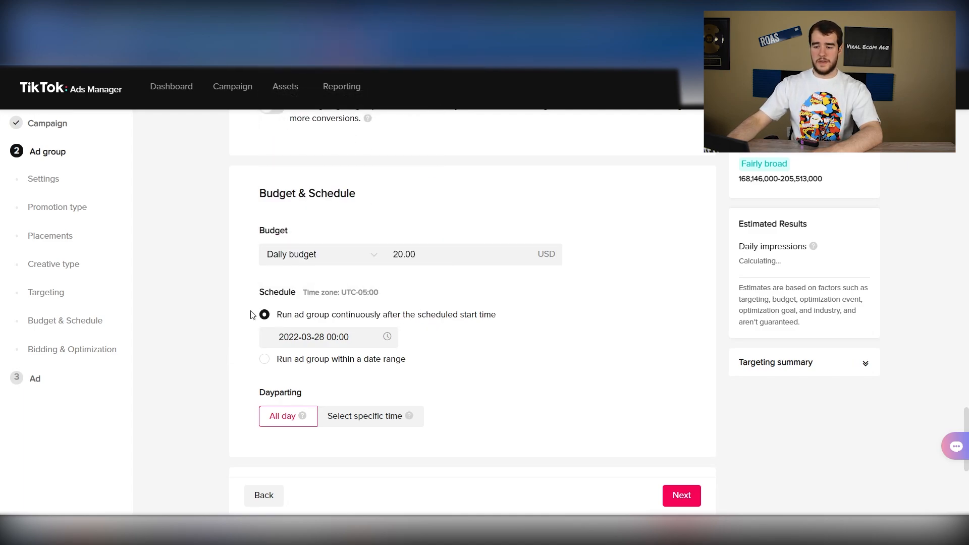
Review the dayparting, bidding and optimization settings and proceed to the ad stage
scroll(252, 315, down, 1)
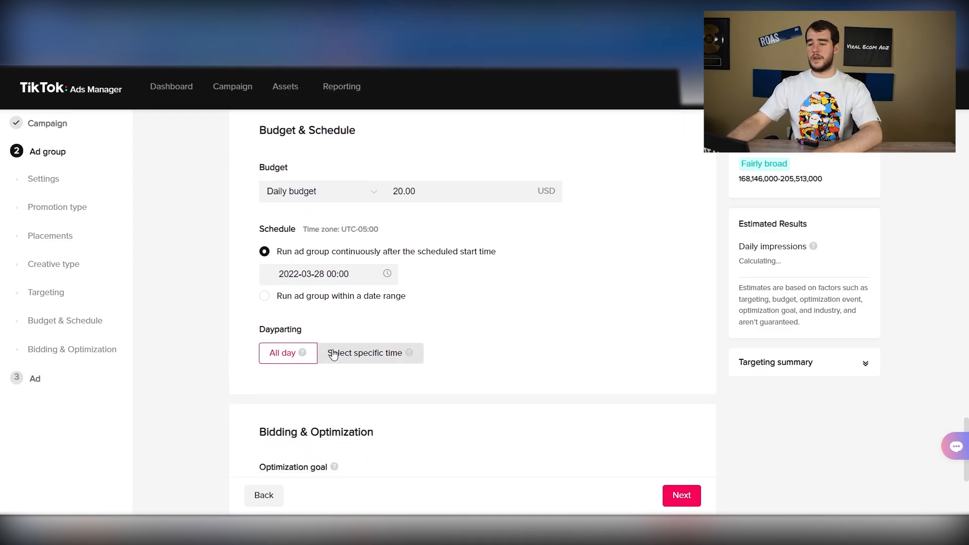
scroll(233, 322, down, 4)
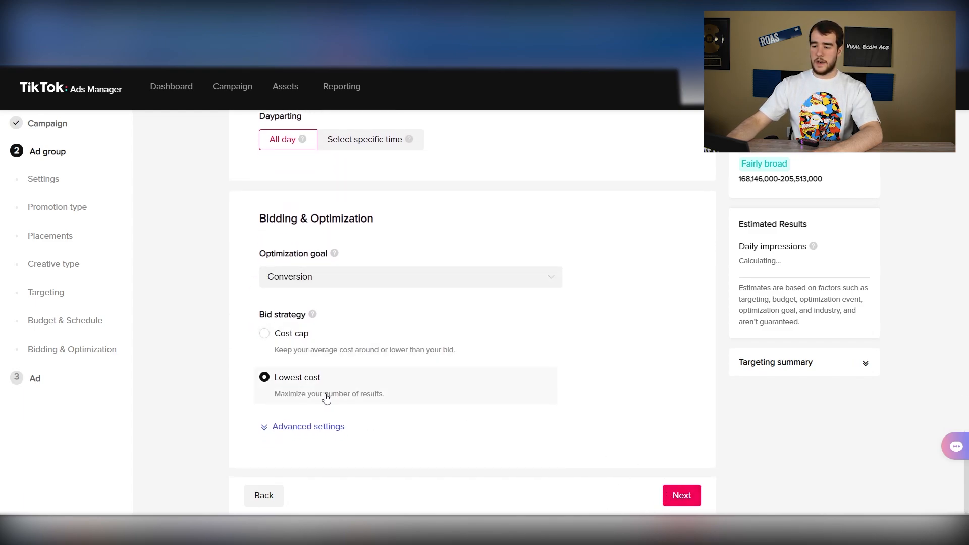
click(667, 499)
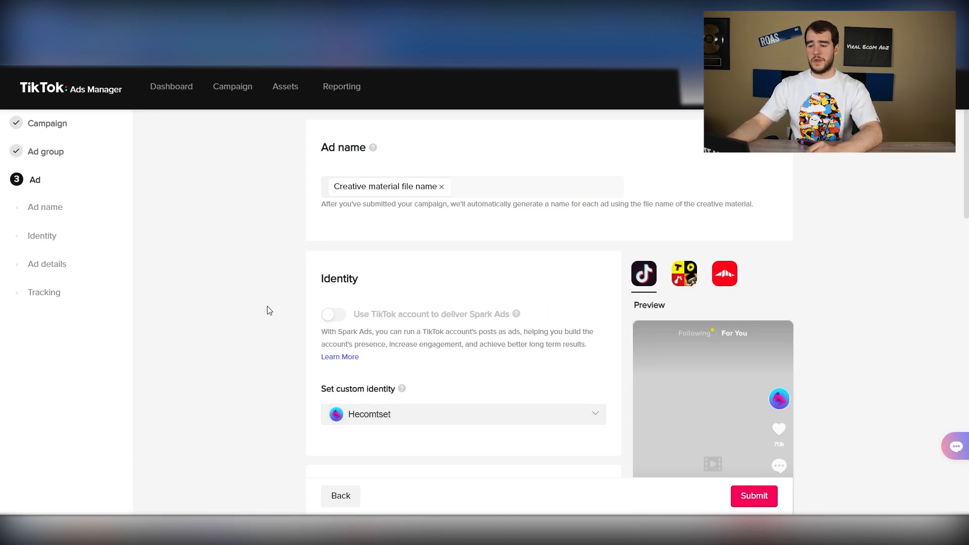
Examine the ad details, checking how many creatives can be uploaded and the ad text section
scroll(270, 310, down, 1)
scroll(270, 310, down, 4)
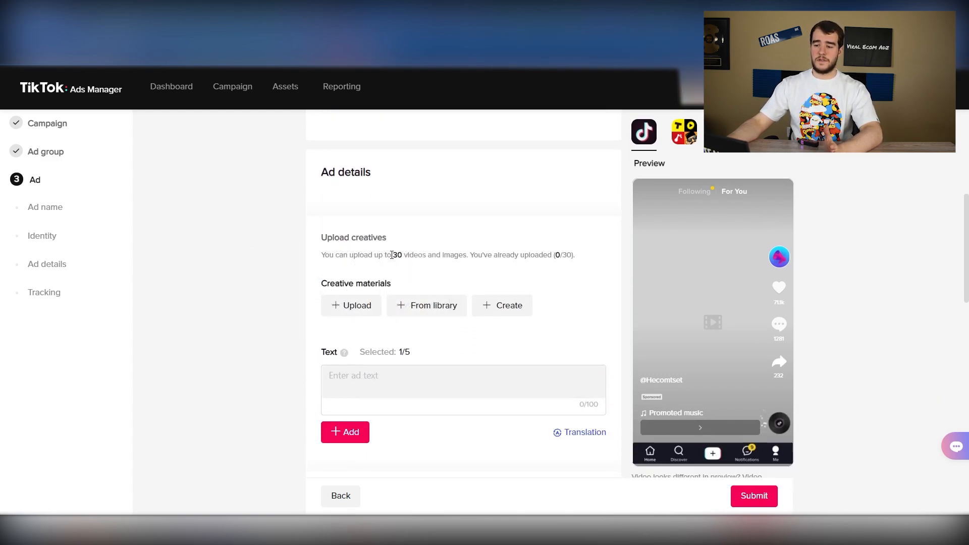
drag(384, 254, 476, 255)
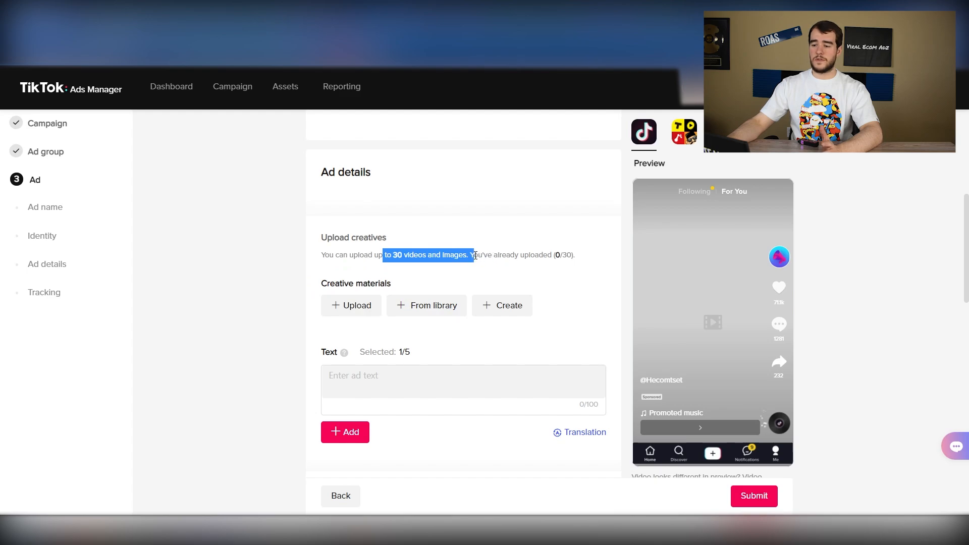
click(475, 255)
double_click(518, 255)
click(476, 261)
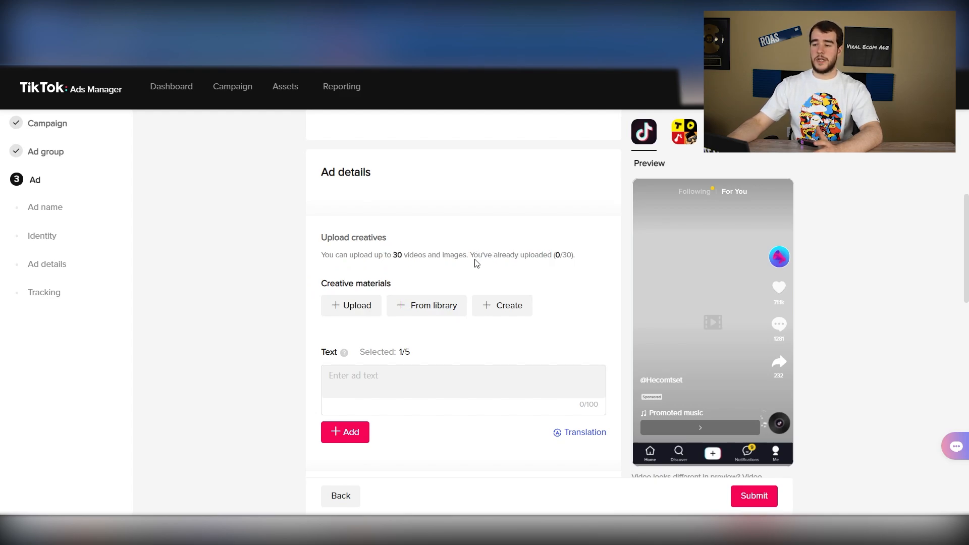
scroll(476, 261, down, 2)
click(410, 241)
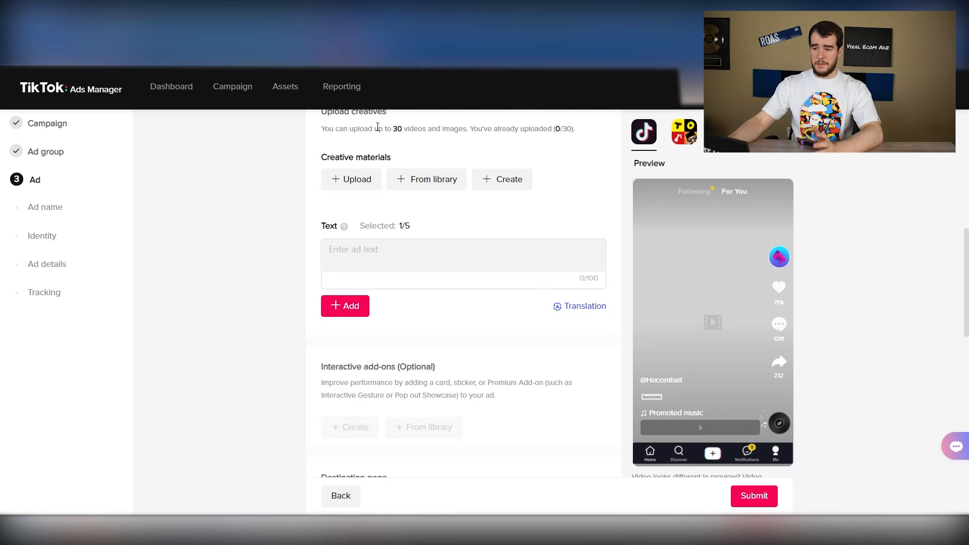
drag(378, 129, 512, 126)
click(512, 126)
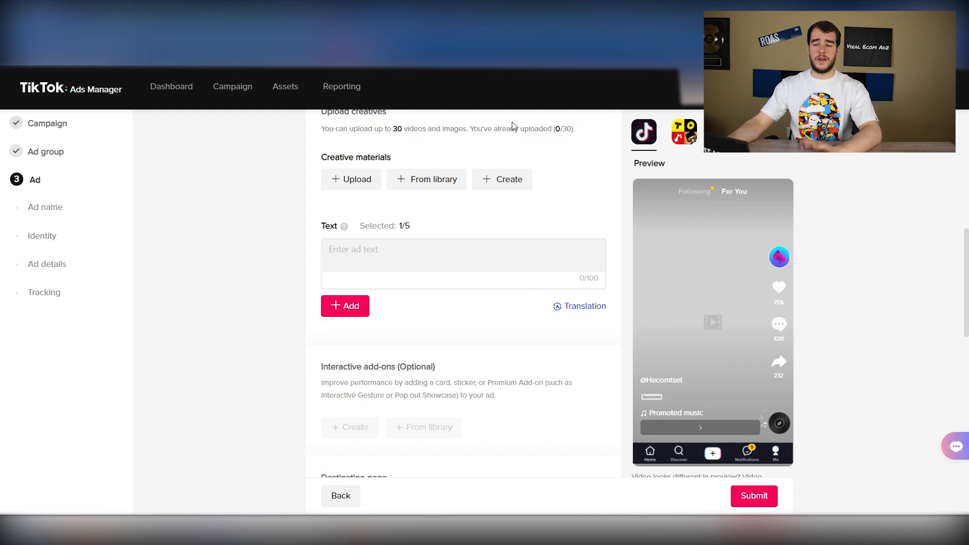
Upload five video creatives to the ad, including Ad 2.mp4, Ad 4.MOV, Ad 1ghhgi.mp4 and Ad 5.MOV
scroll(342, 227, up, 1)
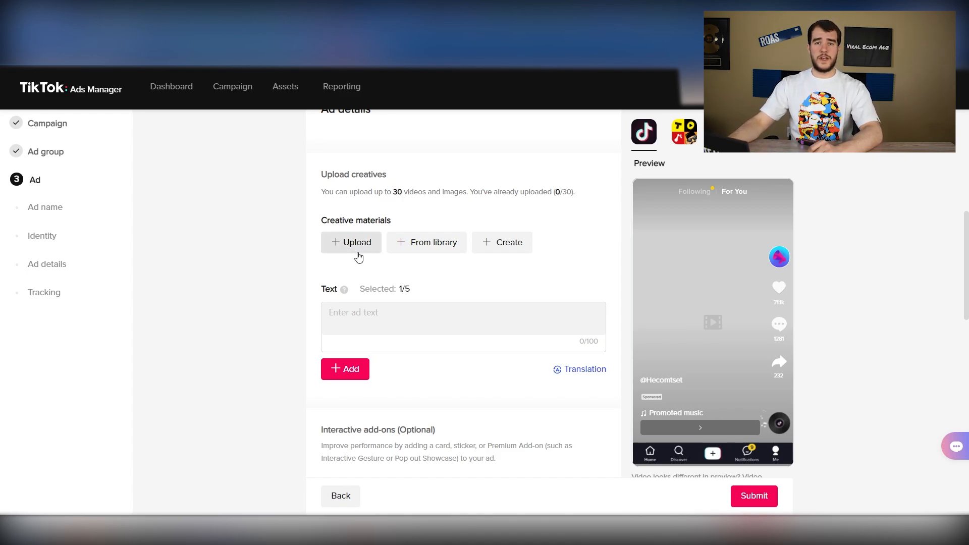
click(358, 256)
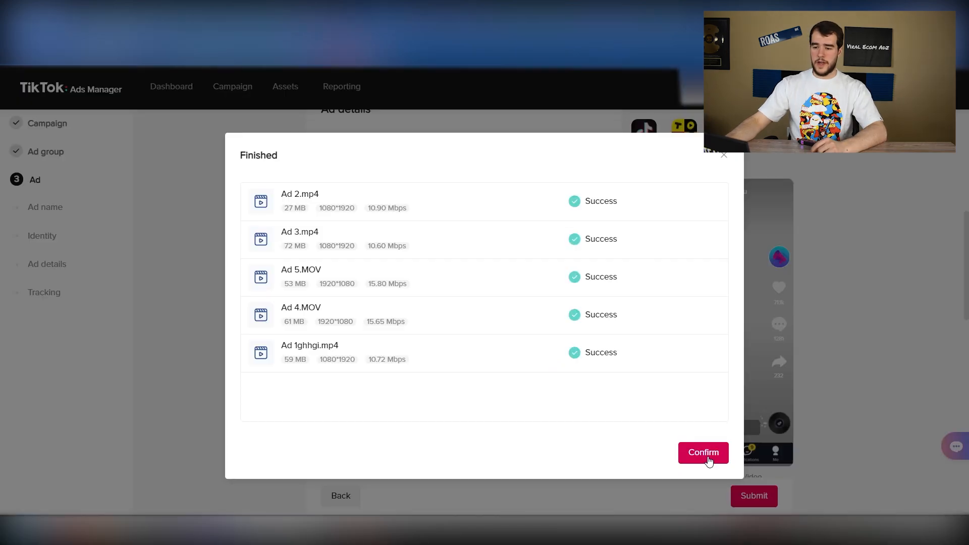
click(705, 453)
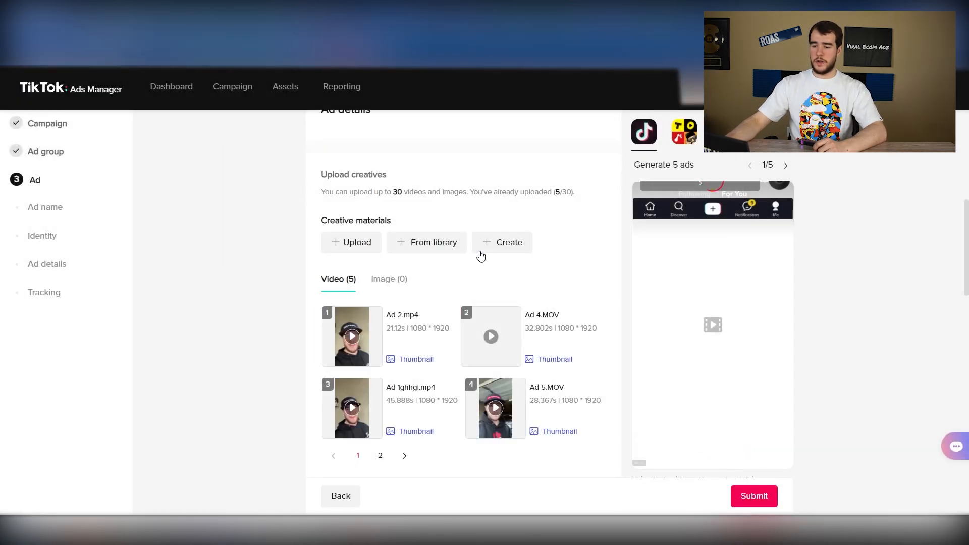
Examine the uploaded video creatives and the ad text section, including the guidance on permitted wording
scroll(262, 234, down, 2)
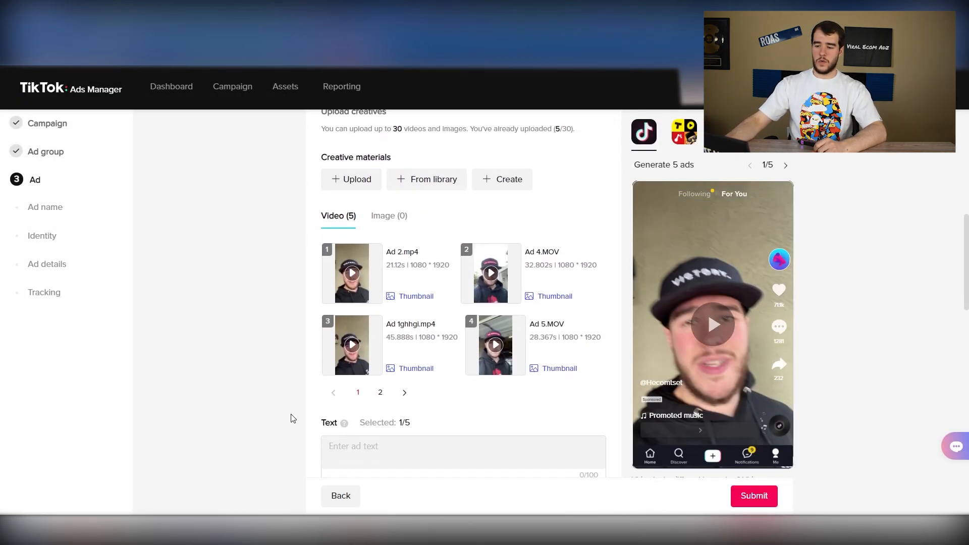
click(412, 401)
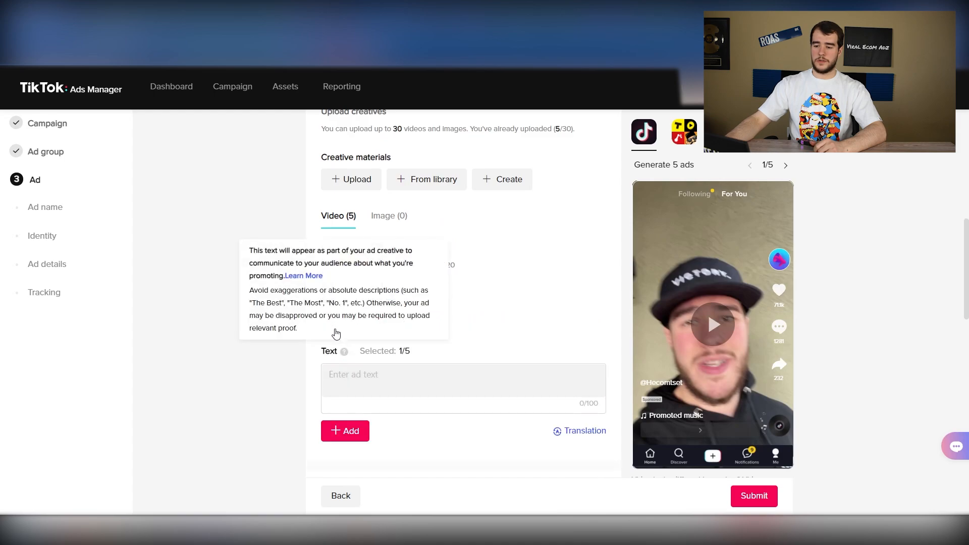
click(333, 321)
scroll(285, 314, up, 2)
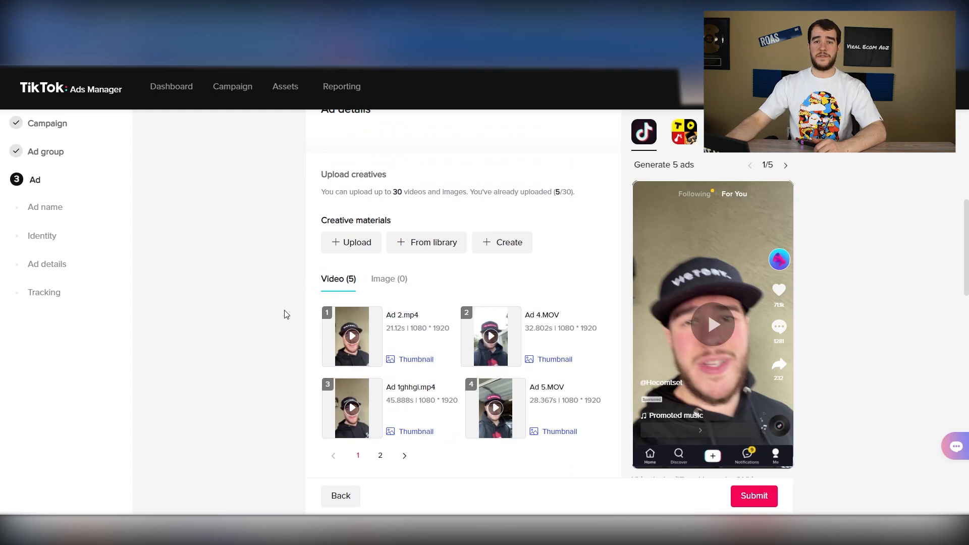
scroll(284, 314, up, 6)
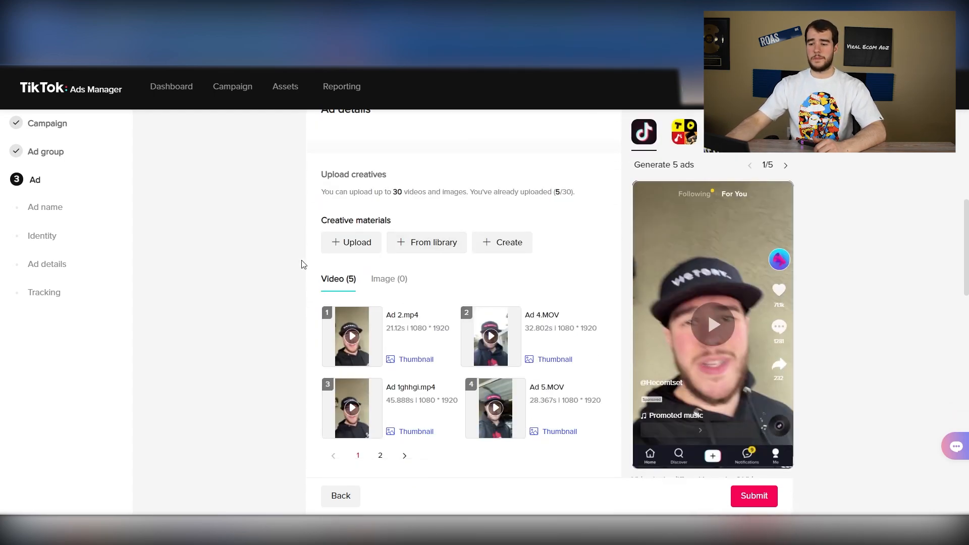
scroll(290, 261, down, 1)
scroll(289, 261, down, 2)
click(358, 339)
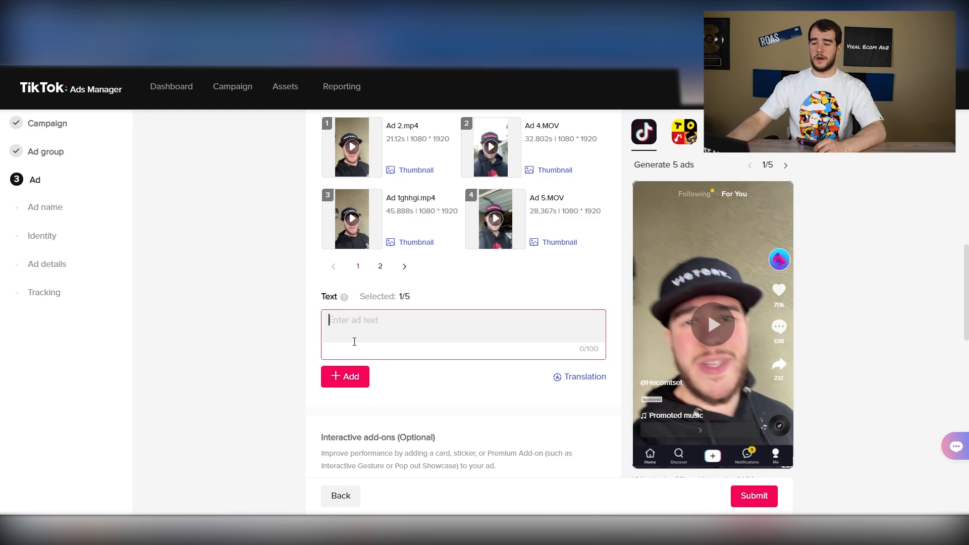
click(362, 300)
drag(362, 299, 397, 299)
click(397, 301)
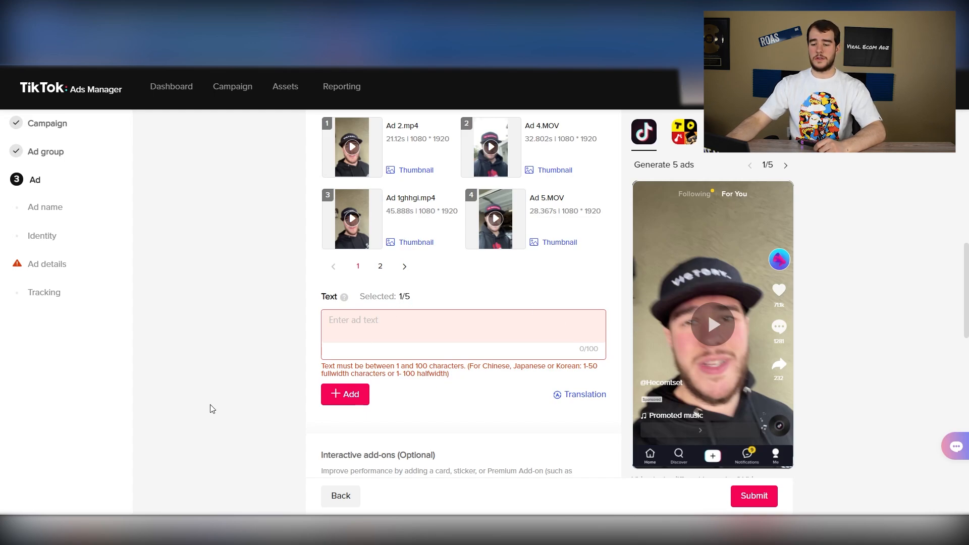
Copy "Product Name Available Now" from the Ad text file in Notepad into the first ad text field
key(alt+Tab)
drag(309, 230, 184, 229)
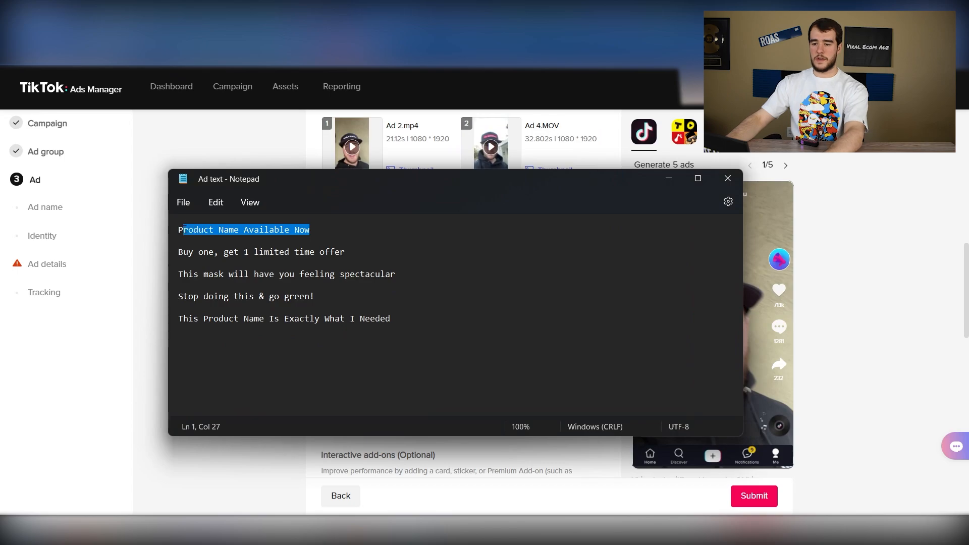
key(alt+Tab)
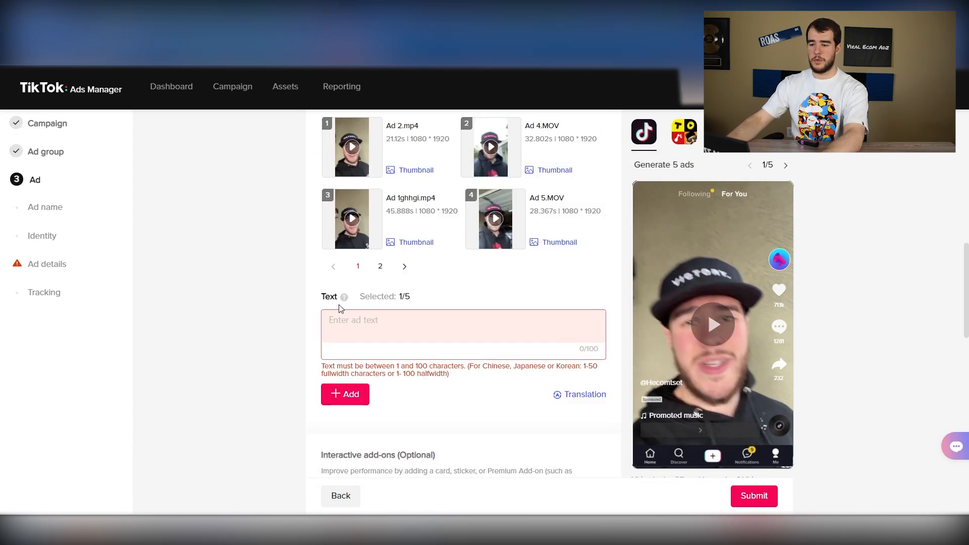
text(Product Name Available Now)
Add a second ad text with the Notepad line "Buy one, get 1 limited time offer"
click(343, 394)
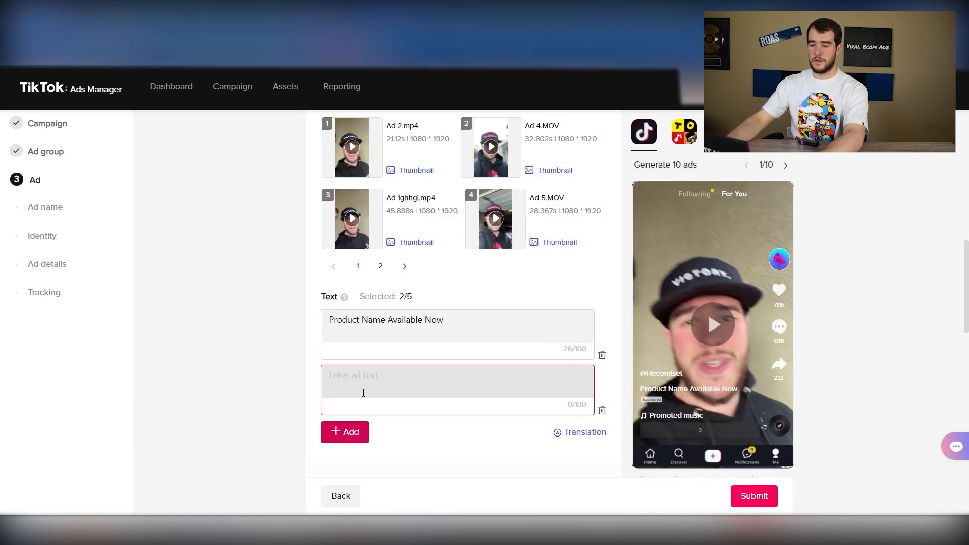
key(alt+Tab)
drag(354, 255, 172, 257)
key(ctrl+c)
key(alt+Tab)
click(372, 381)
key(ctrl+v)
Add a third ad text with the Notepad line "This mask will have you feeling spectacular"
click(360, 453)
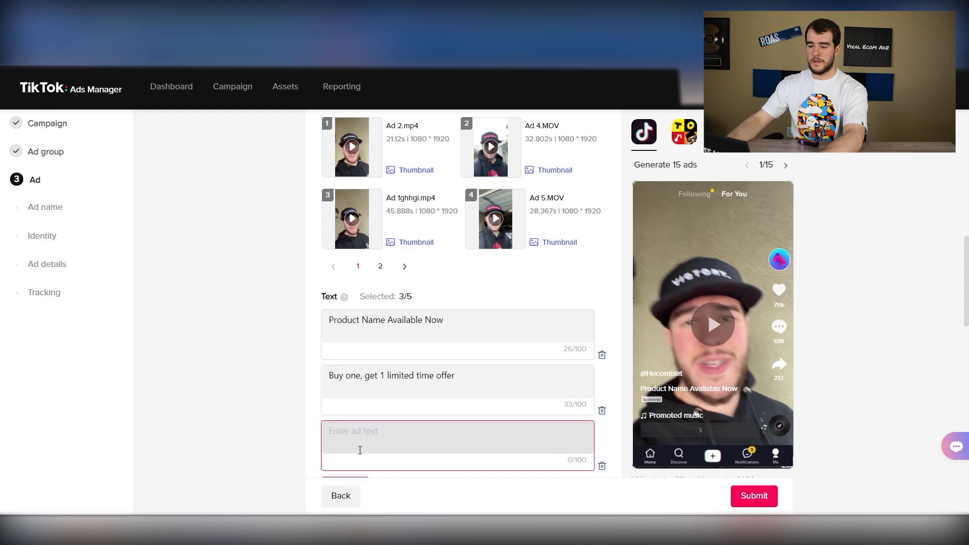
key(alt+Tab)
drag(396, 274, 181, 273)
click(208, 274)
drag(417, 272, 180, 266)
key(ctrl+c)
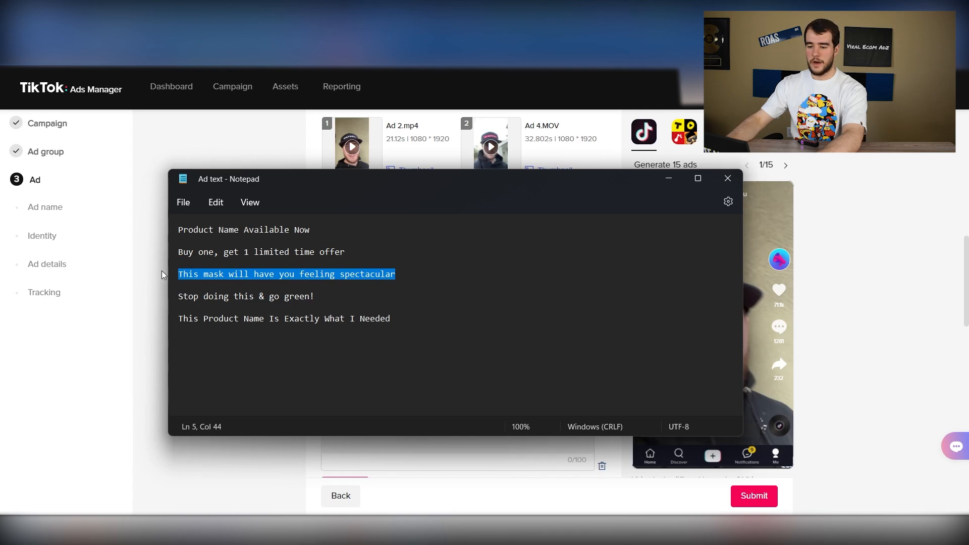
click(164, 273)
scroll(171, 267, up, 5)
scroll(243, 268, down, 5)
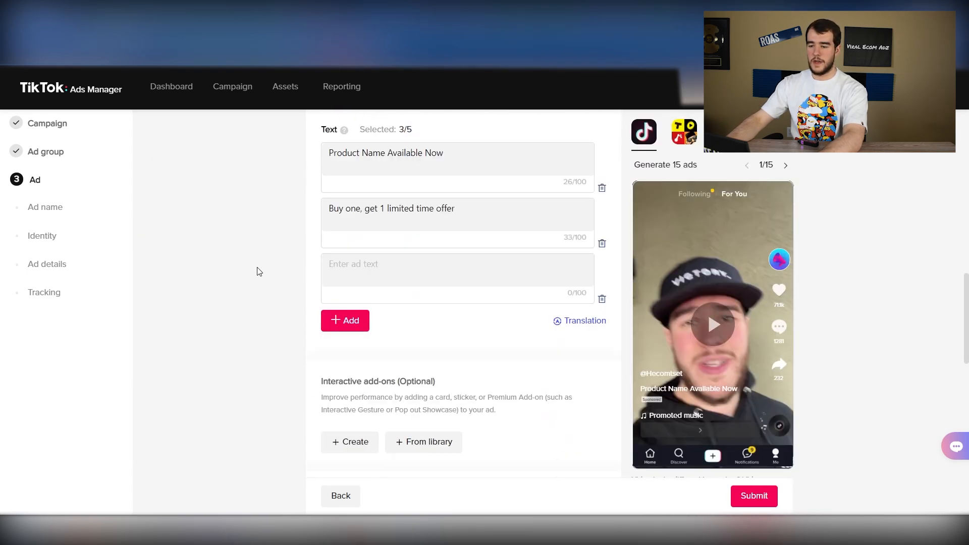
scroll(283, 328, up, 2)
click(354, 386)
key(ctrl+v)
Add a fourth ad text with the Notepad line "Stop doing this & go green!"
scroll(302, 368, down, 2)
click(340, 321)
key(alt+Tab)
drag(315, 296, 176, 296)
key(ctrl+c)
click(143, 275)
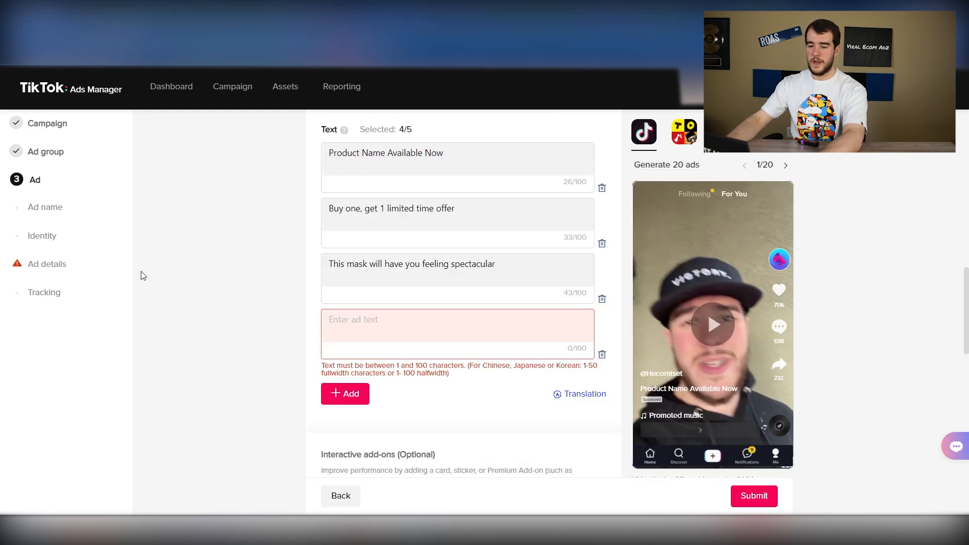
key(ctrl+v)
Add a fifth ad text with the Notepad line "This Product Name Is Exactly What I Needed"
click(354, 394)
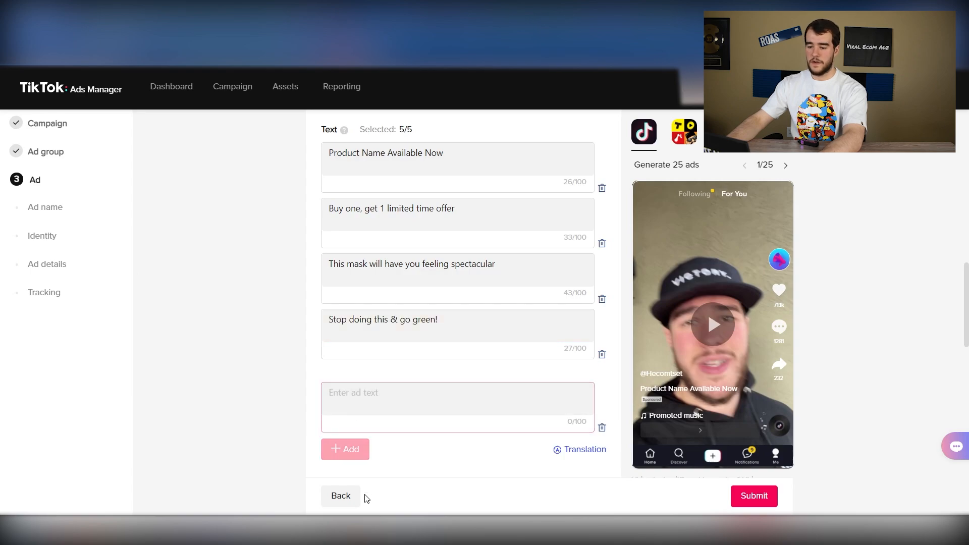
key(alt+Tab)
drag(403, 318, 177, 319)
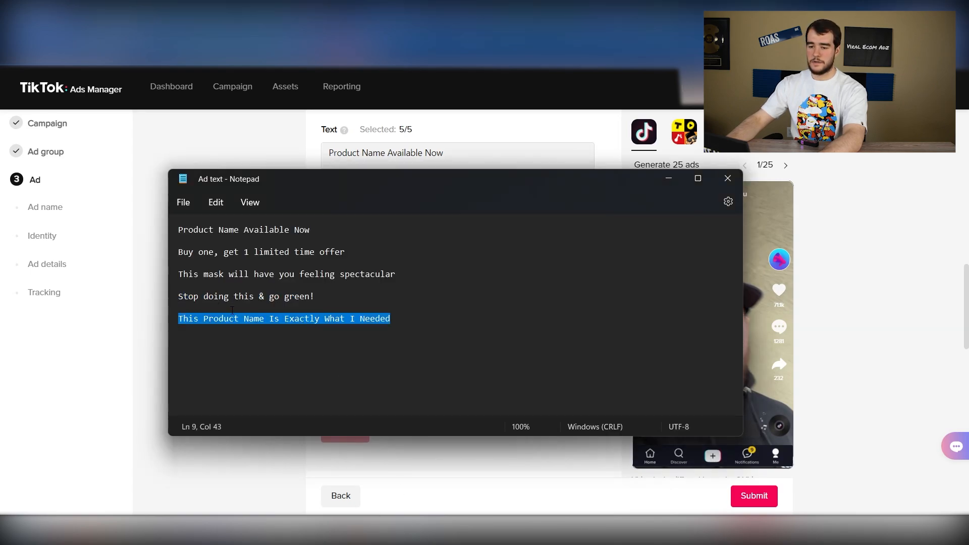
click(283, 358)
Review the uploaded videos together with the five ad texts and check how many ads they generate
scroll(283, 359, up, 5)
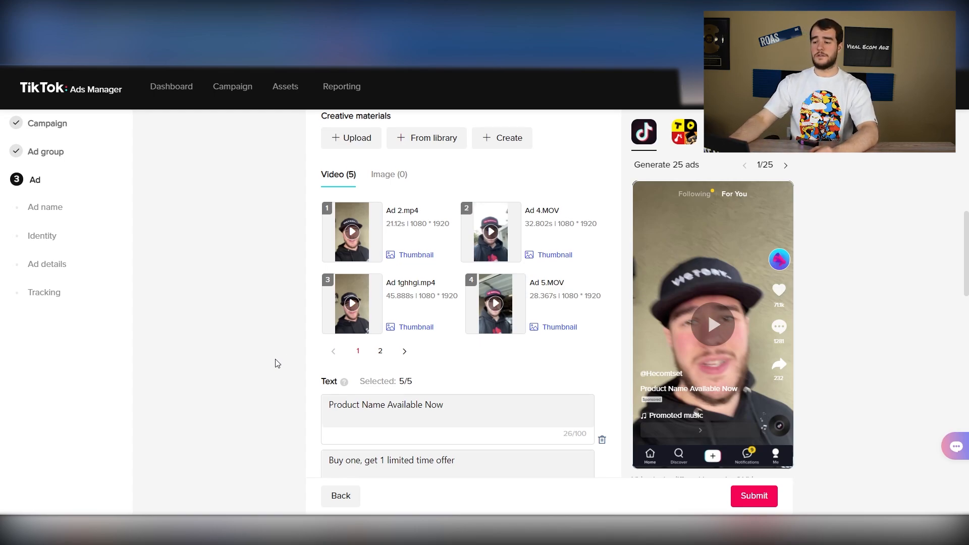
scroll(283, 361, down, 5)
scroll(292, 353, up, 10)
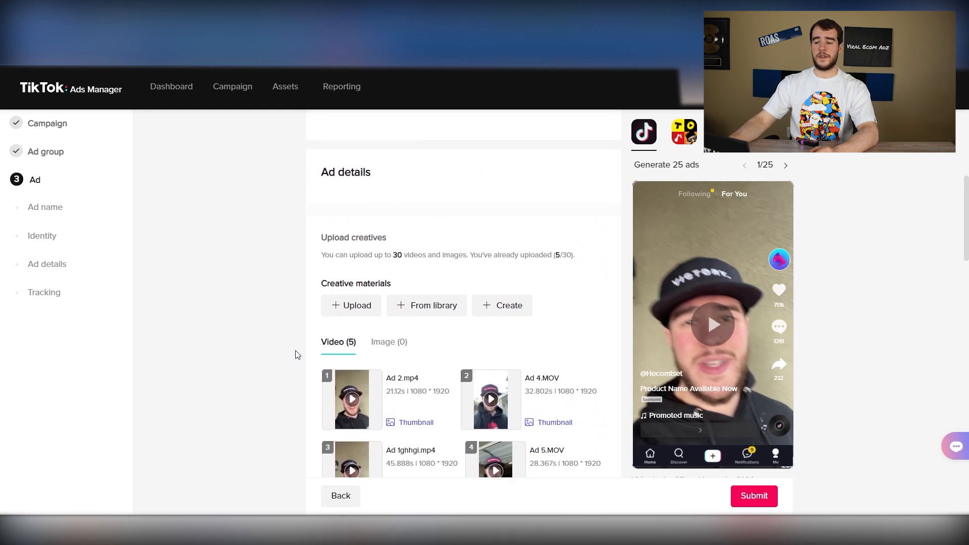
scroll(298, 353, down, 4)
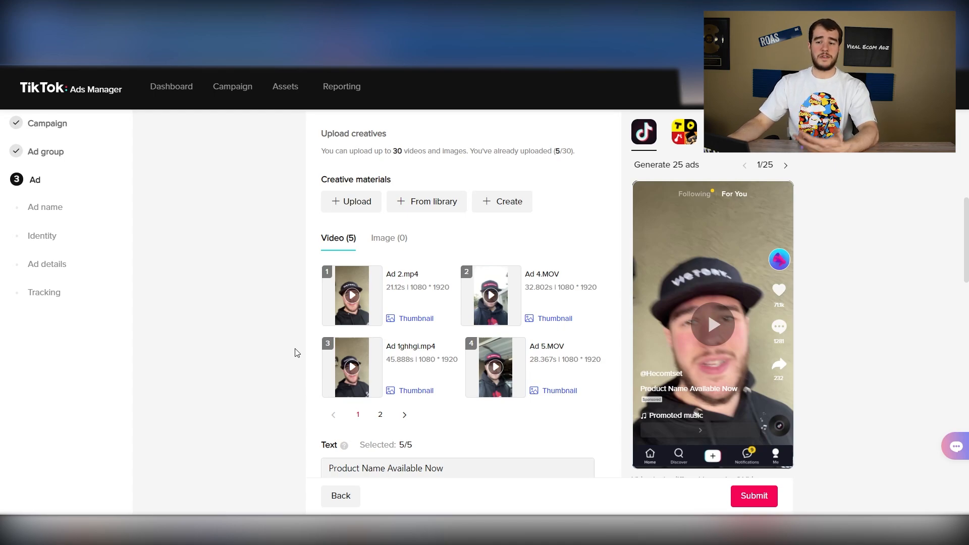
scroll(296, 352, down, 5)
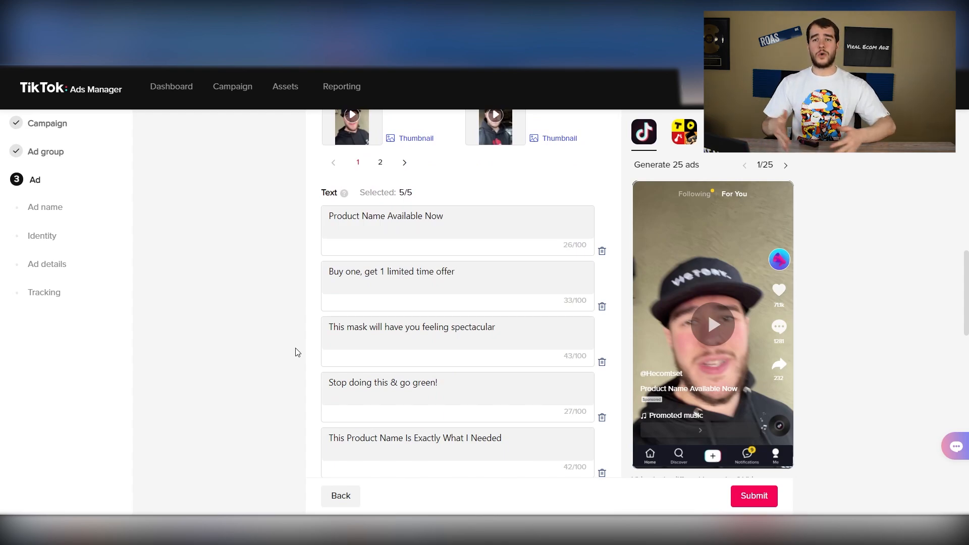
scroll(296, 352, down, 4)
scroll(297, 352, up, 10)
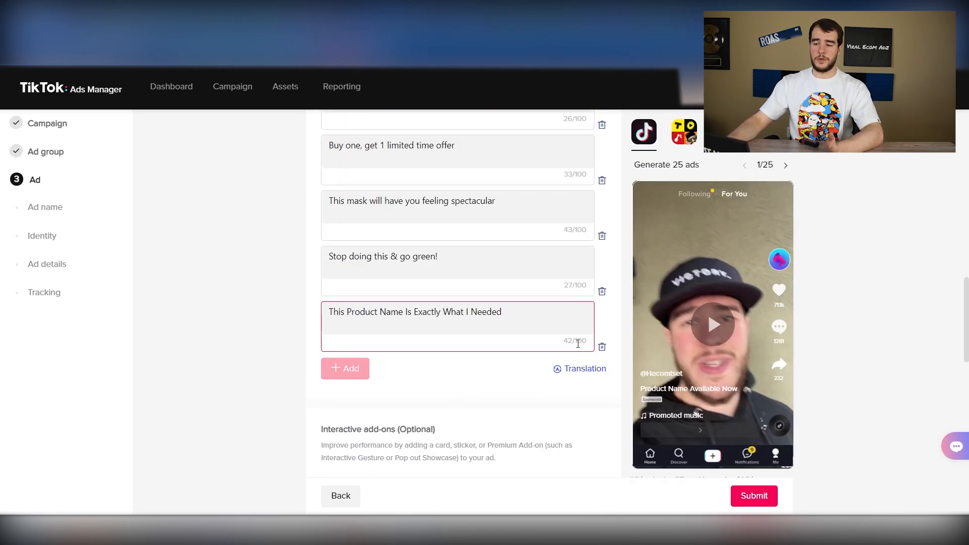
scroll(578, 344, up, 3)
Check the dynamic call-to-action text options and enter the landing page URL for the website destination
scroll(577, 345, down, 10)
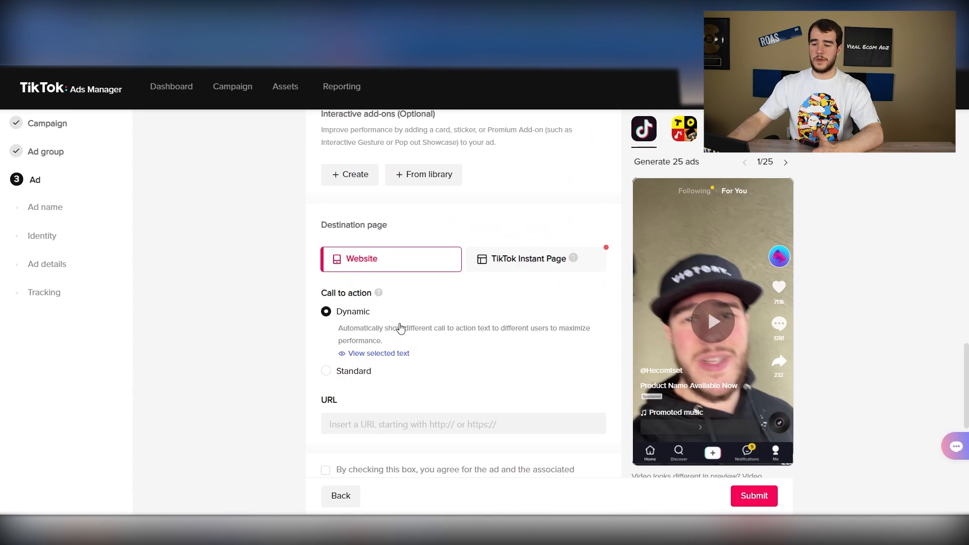
scroll(400, 329, down, 3)
click(407, 227)
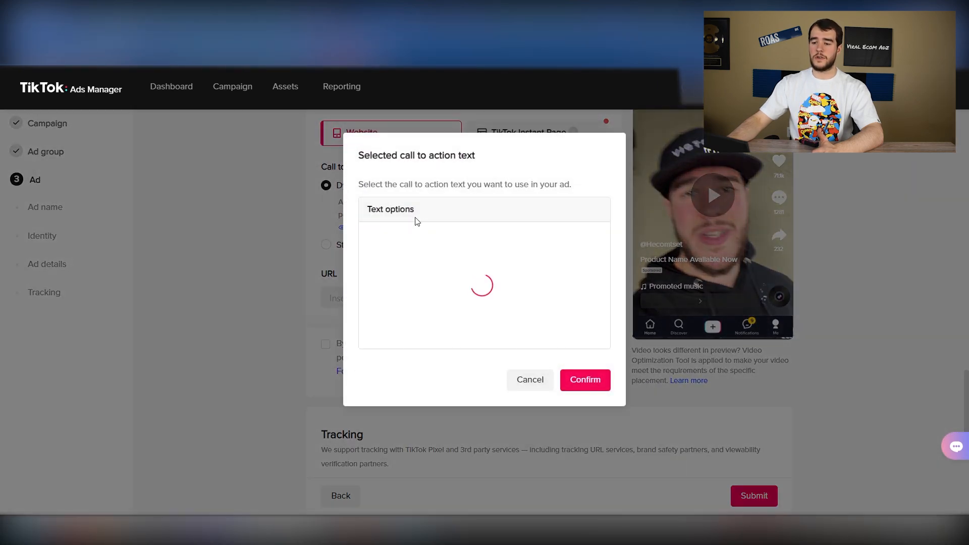
click(530, 380)
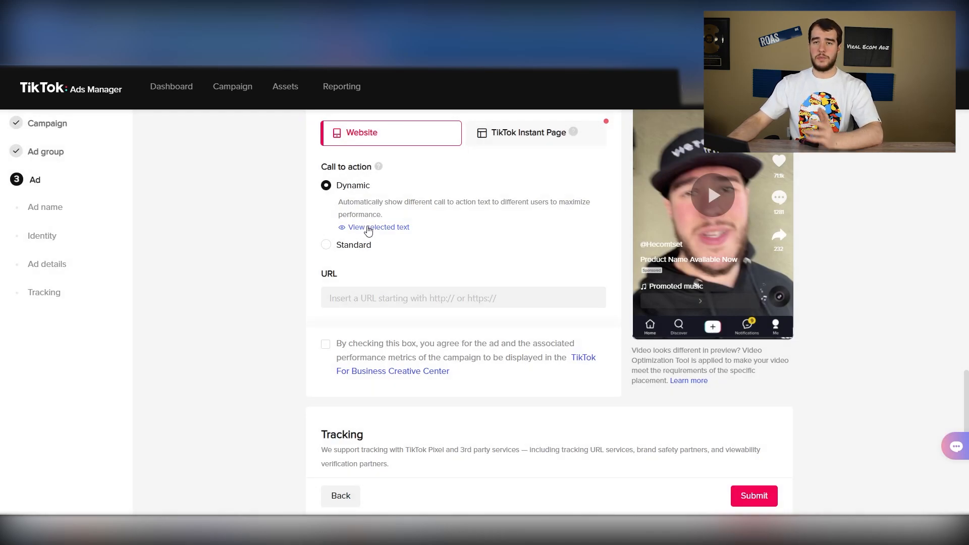
click(364, 302)
click(404, 328)
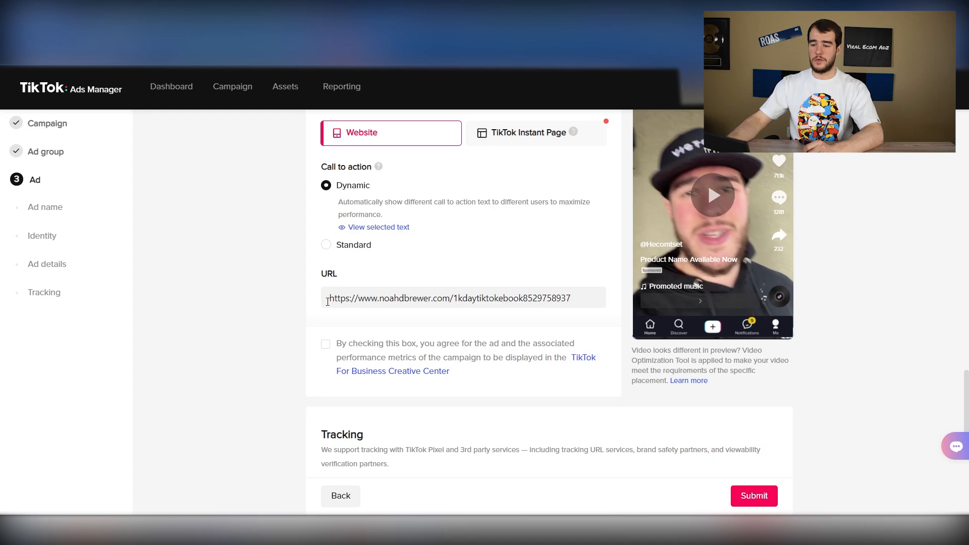
Review the destination page settings and ad texts, and submit the ad
scroll(310, 306, down, 5)
scroll(311, 304, up, 10)
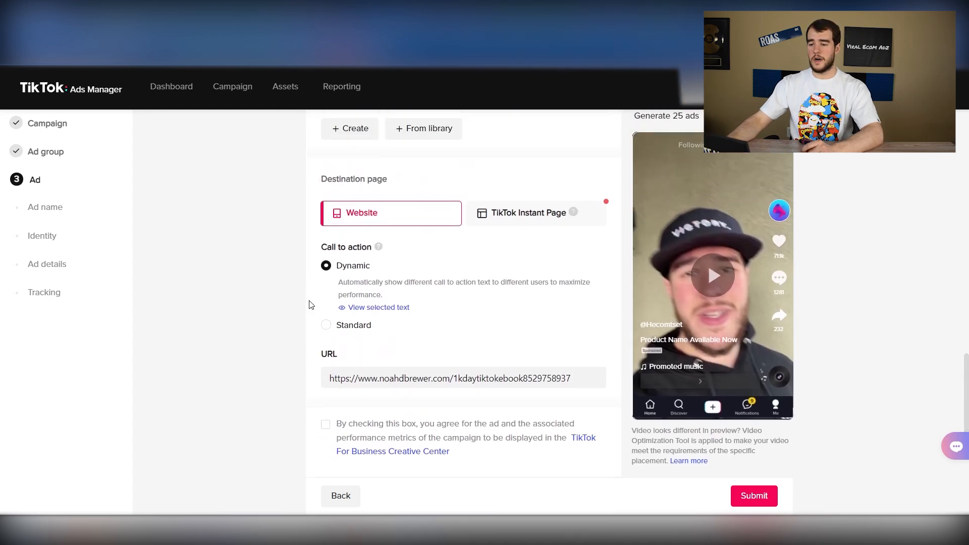
scroll(310, 305, up, 3)
scroll(311, 303, down, 6)
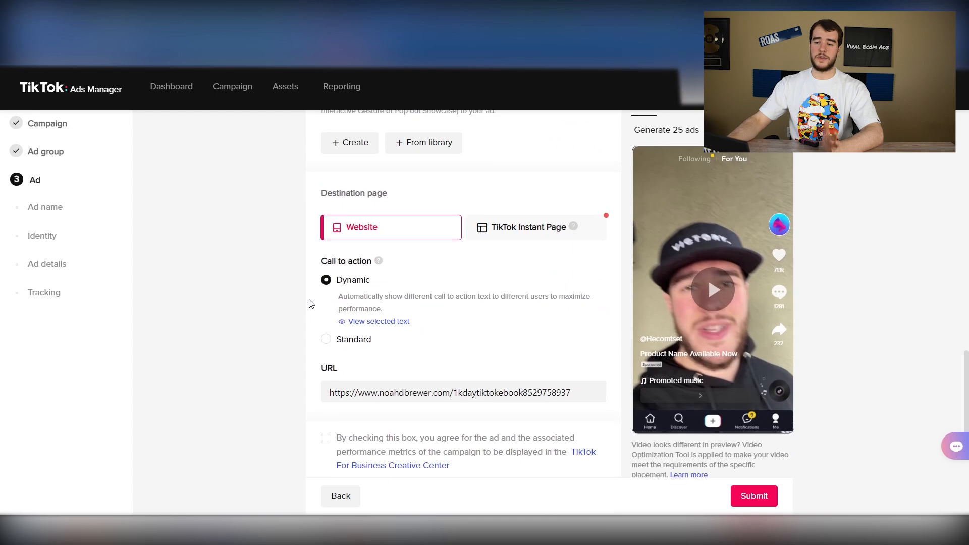
scroll(310, 303, down, 2)
scroll(310, 303, up, 8)
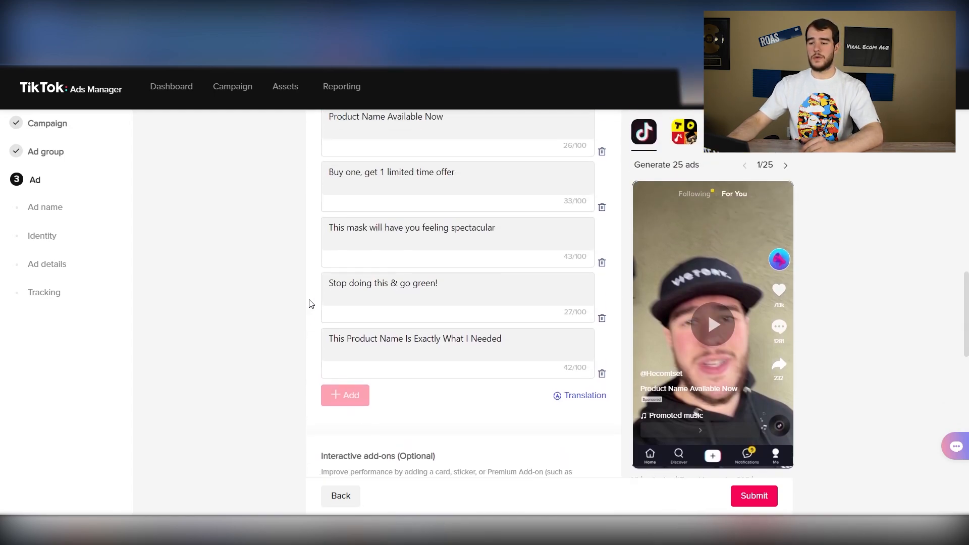
scroll(310, 303, up, 4)
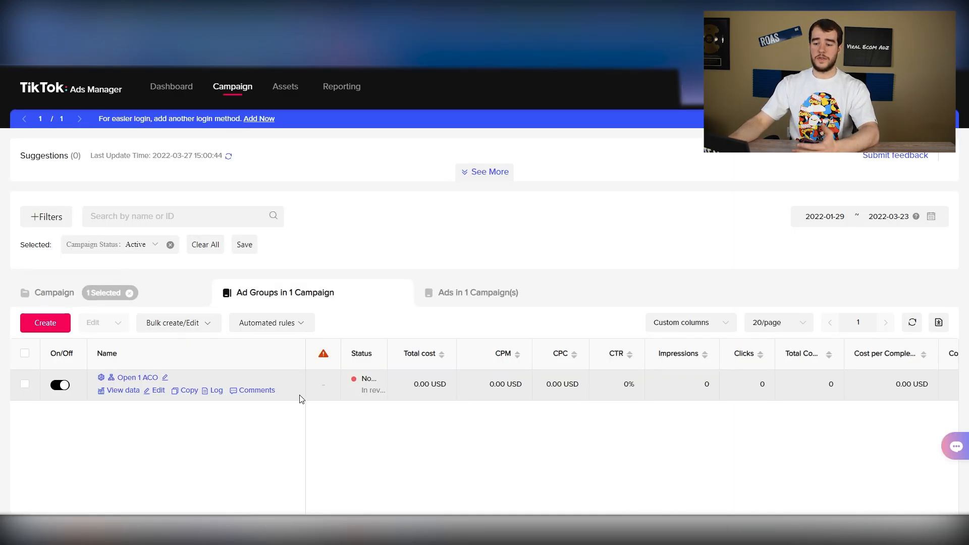
Open the ads of the Open 1 ACO ad group and check their delivery status and total number
scroll(299, 400, down, 3)
click(134, 255)
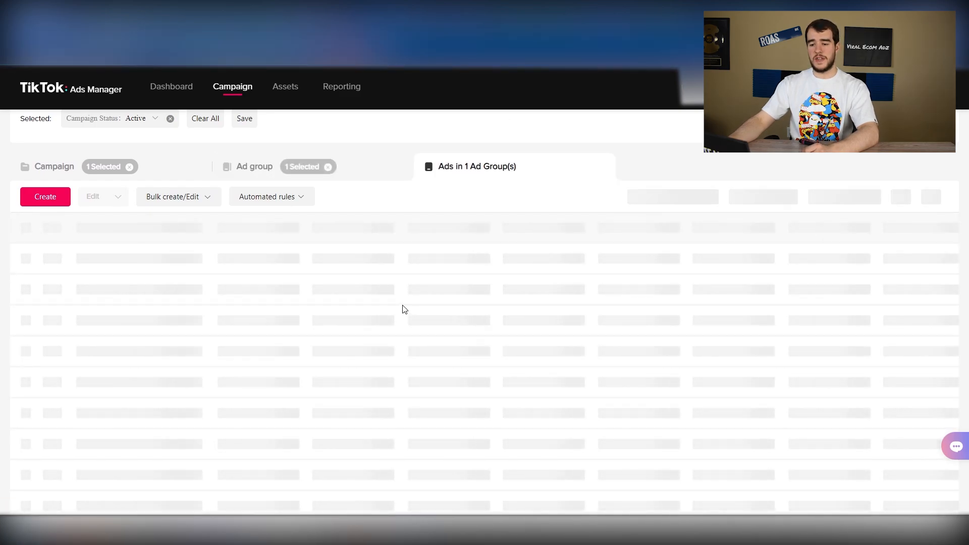
scroll(350, 274, down, 6)
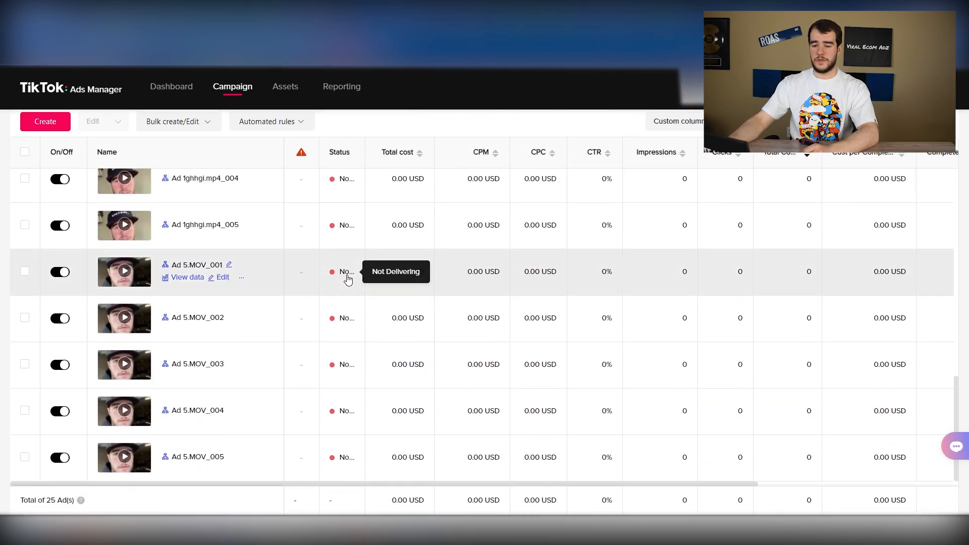
drag(20, 500, 71, 500)
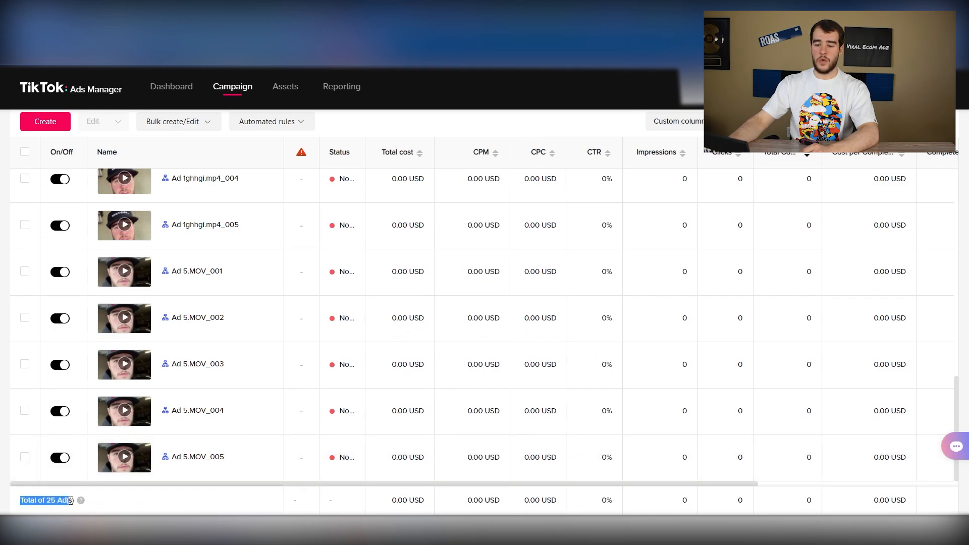
click(116, 507)
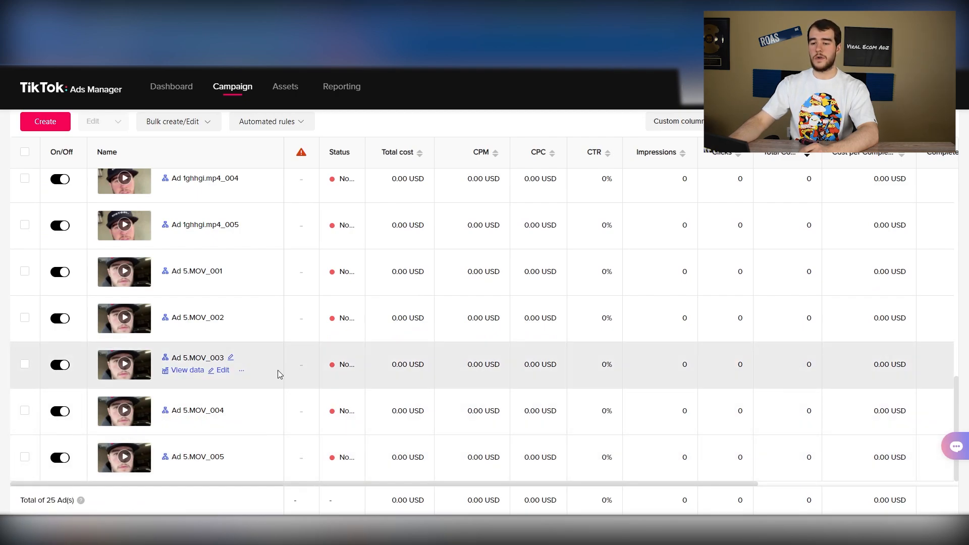
Look through the generated ads of the Open 1 ACO ad group and dismiss the satisfaction survey
scroll(277, 370, up, 2)
scroll(278, 374, up, 6)
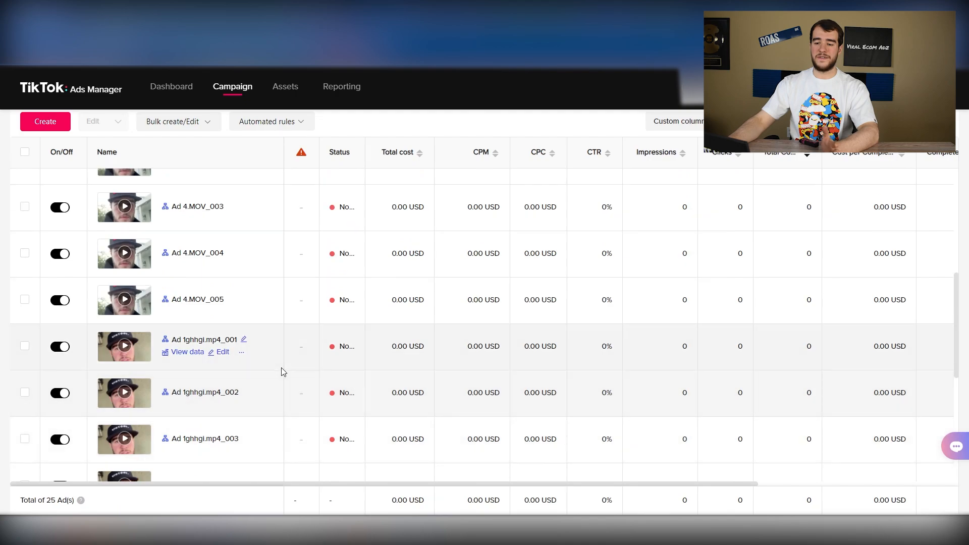
scroll(284, 370, up, 10)
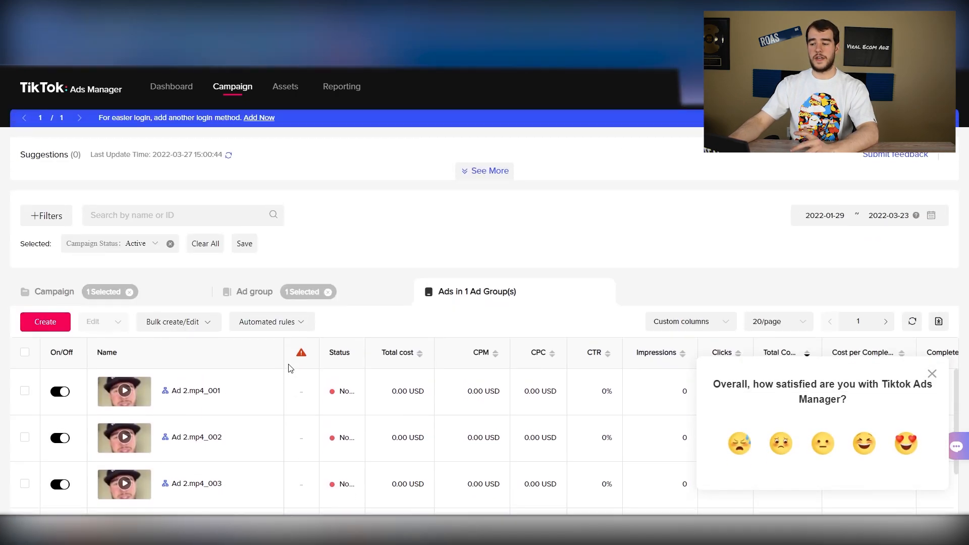
click(932, 374)
scroll(385, 376, down, 3)
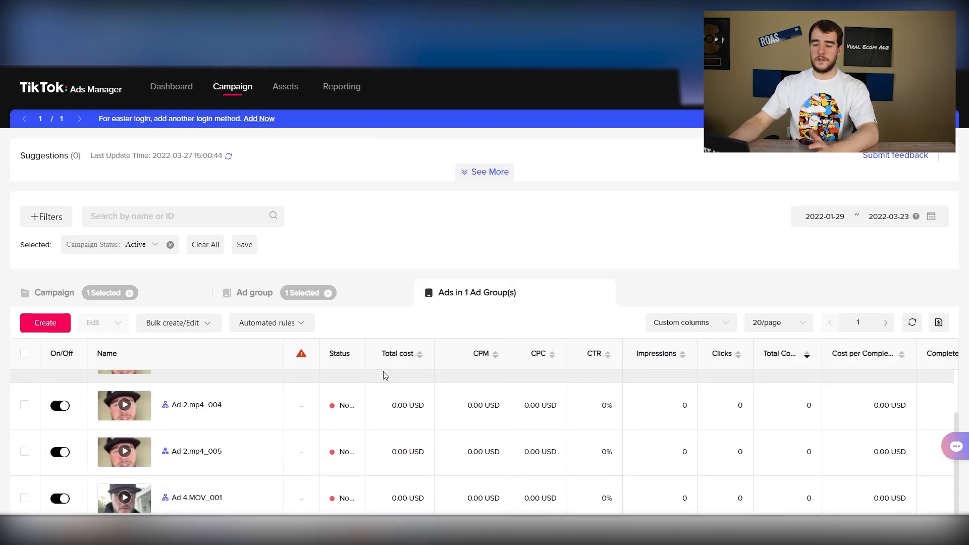
scroll(358, 265, down, 5)
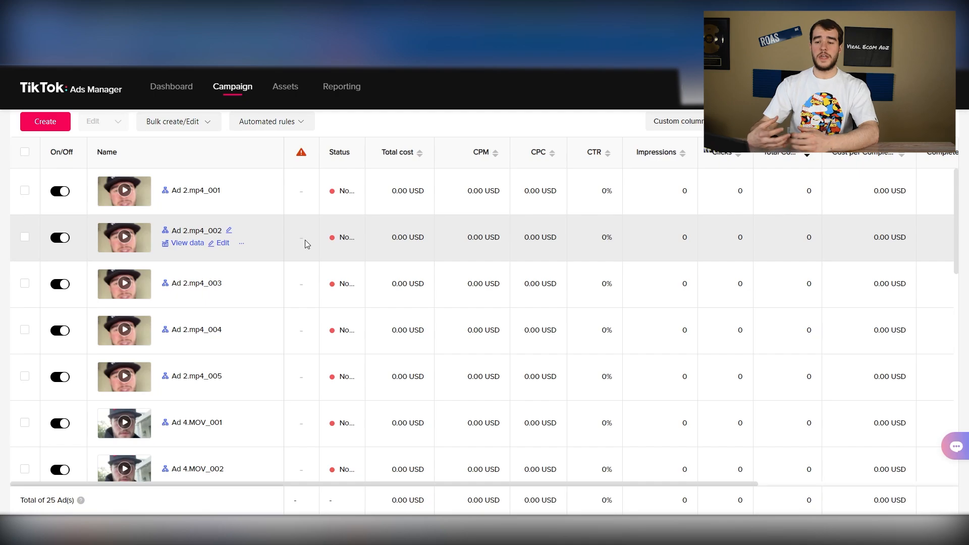
scroll(305, 241, down, 4)
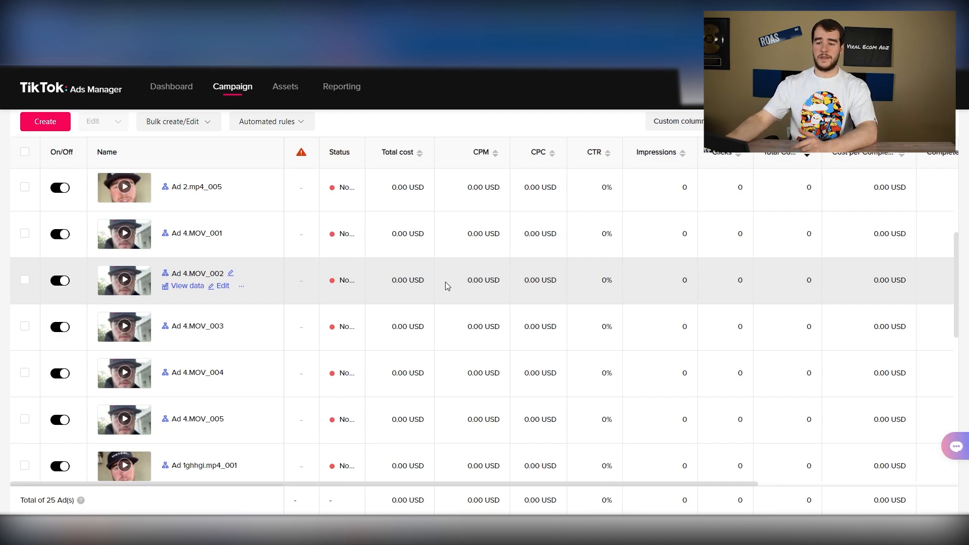
scroll(666, 313, up, 5)
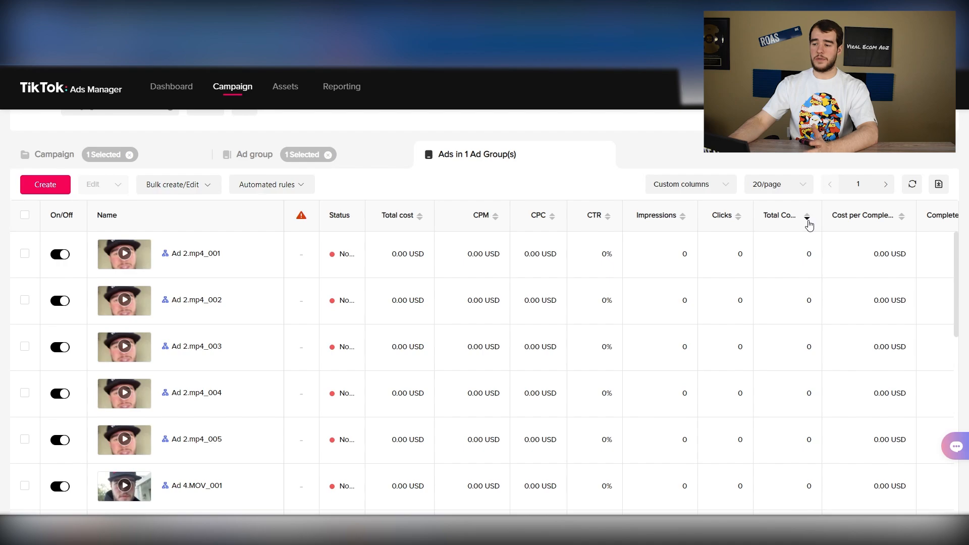
click(808, 217)
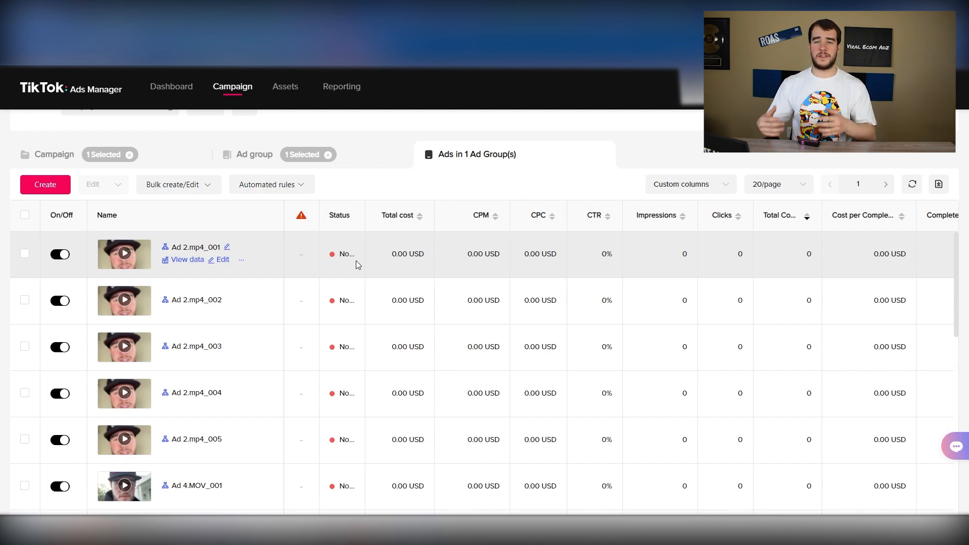
Return to the ad group level and copy the Open 1 ACO ad group four times within the same campaign
click(361, 160)
mouse_move(171, 391)
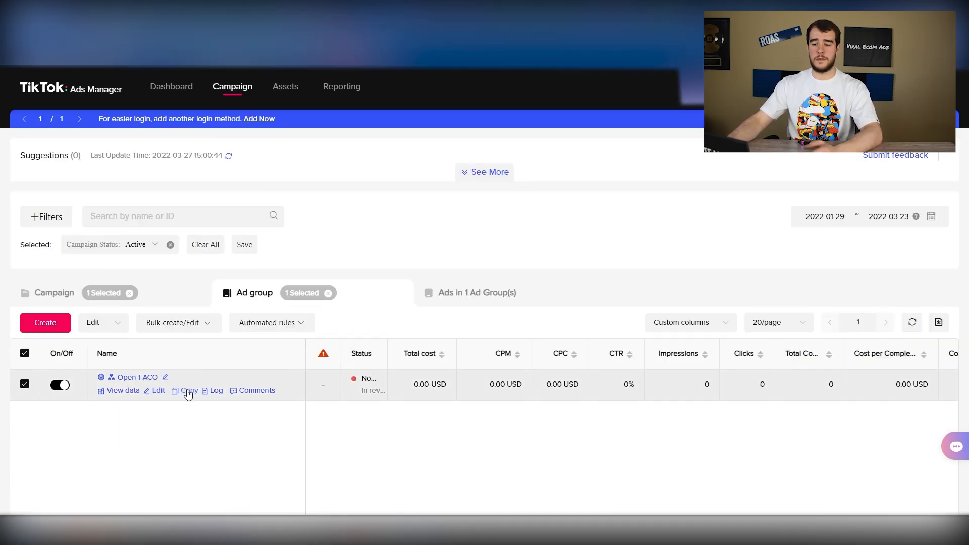
click(187, 392)
click(474, 235)
click(635, 336)
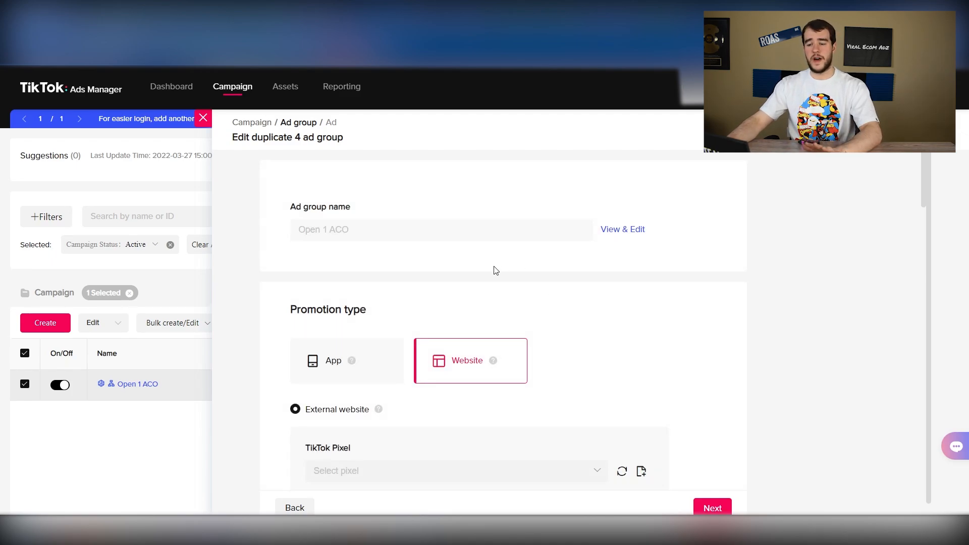
Schedule the duplicated ad groups to start on 2022-03-28 at 00:00 and continue to their ads
scroll(525, 289, down, 15)
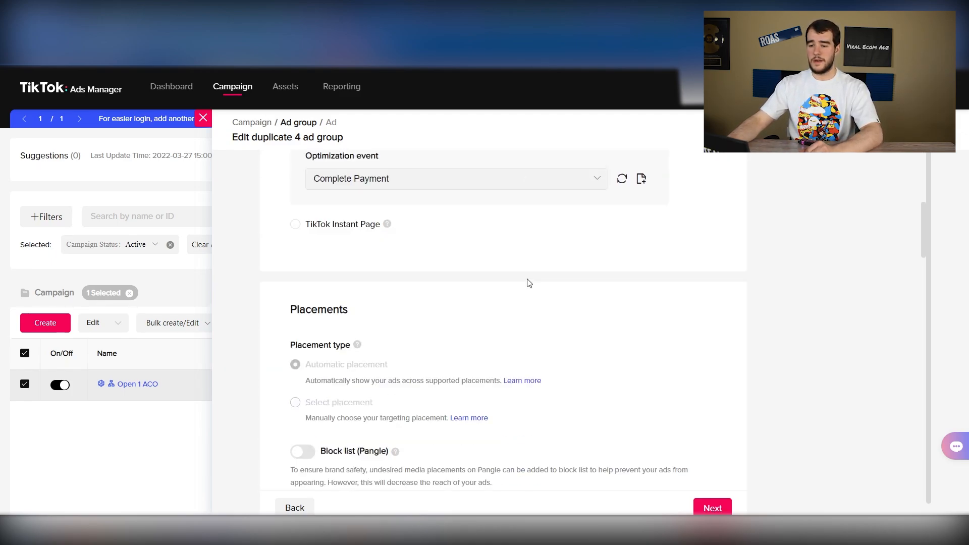
scroll(426, 264, up, 5)
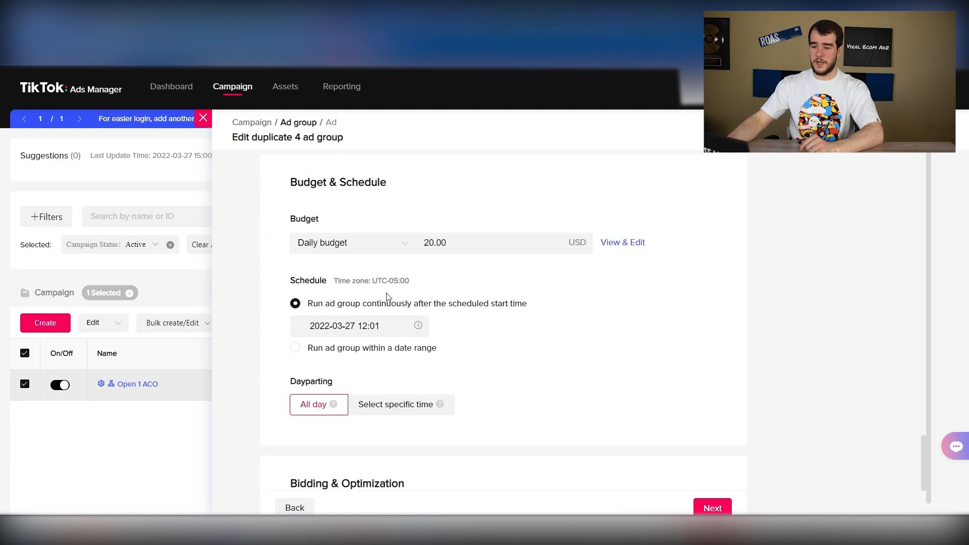
click(382, 323)
click(335, 441)
click(411, 292)
click(413, 335)
scroll(414, 335, up, 1)
scroll(472, 351, up, 1)
click(492, 435)
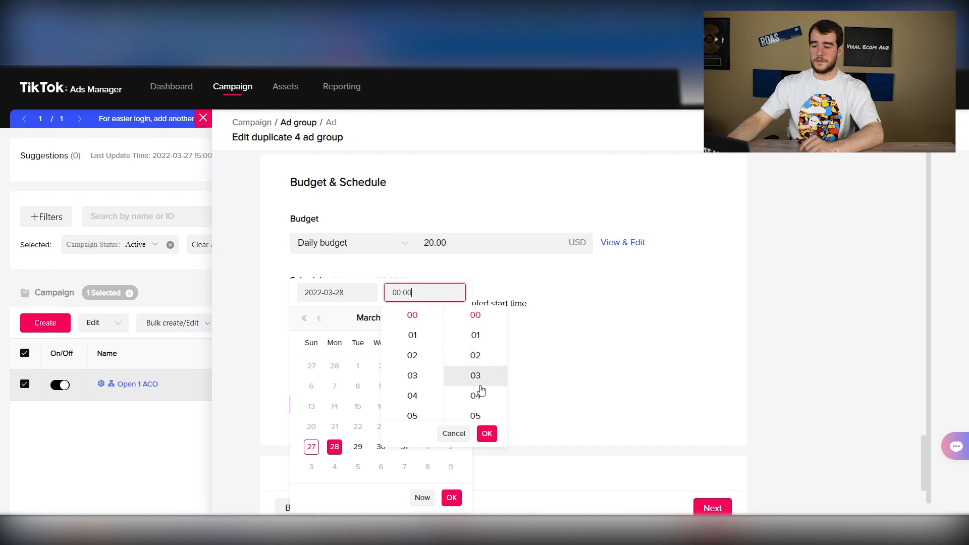
click(451, 497)
click(706, 507)
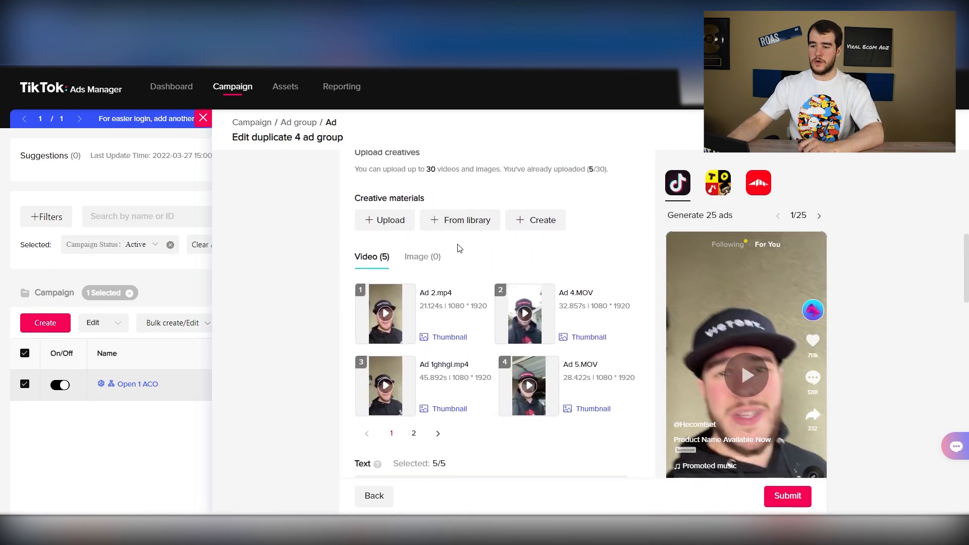
Review the videos and ad texts carried over to the duplicates and submit the duplicated ad groups
scroll(337, 250, down, 6)
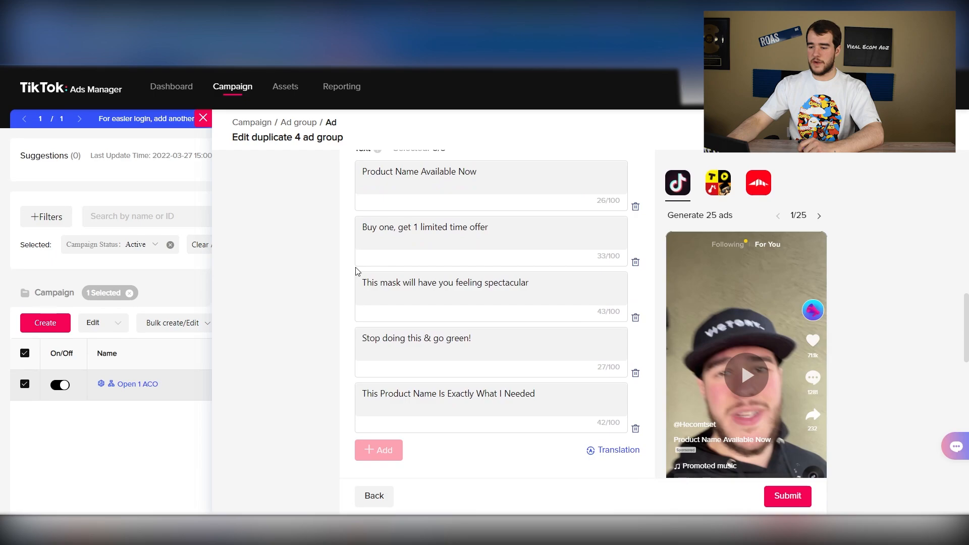
scroll(356, 272, up, 4)
click(781, 499)
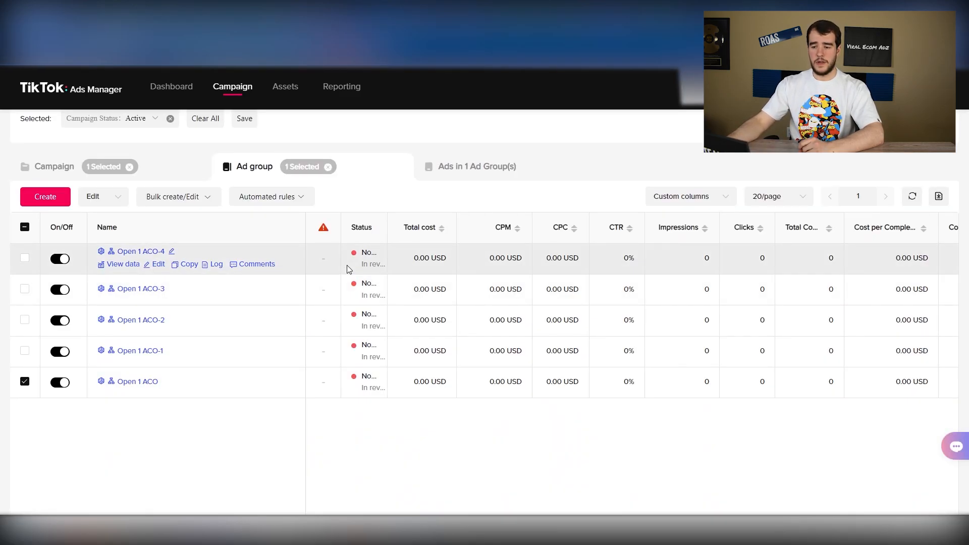
List the ads of the whole campaign by clearing the ad group selection, and check the total number of ads
click(475, 167)
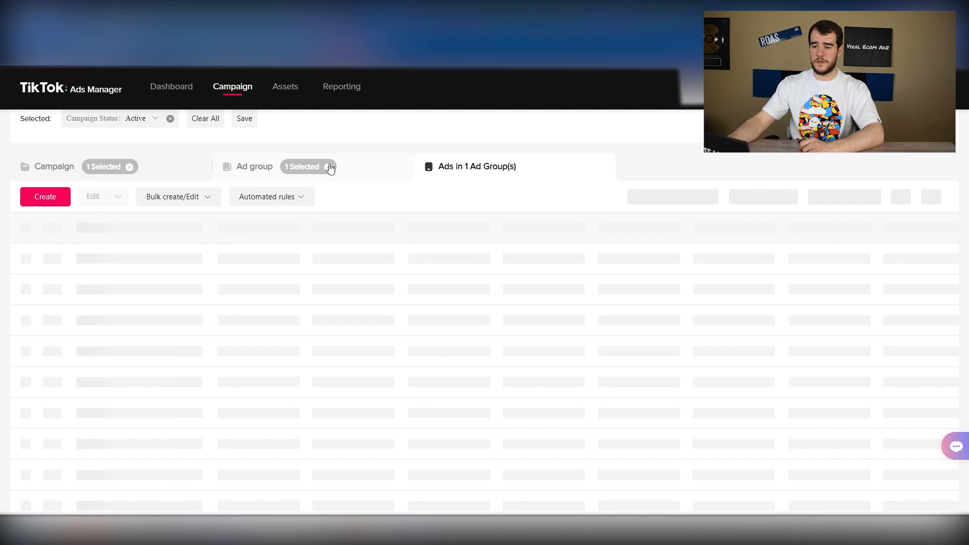
click(328, 166)
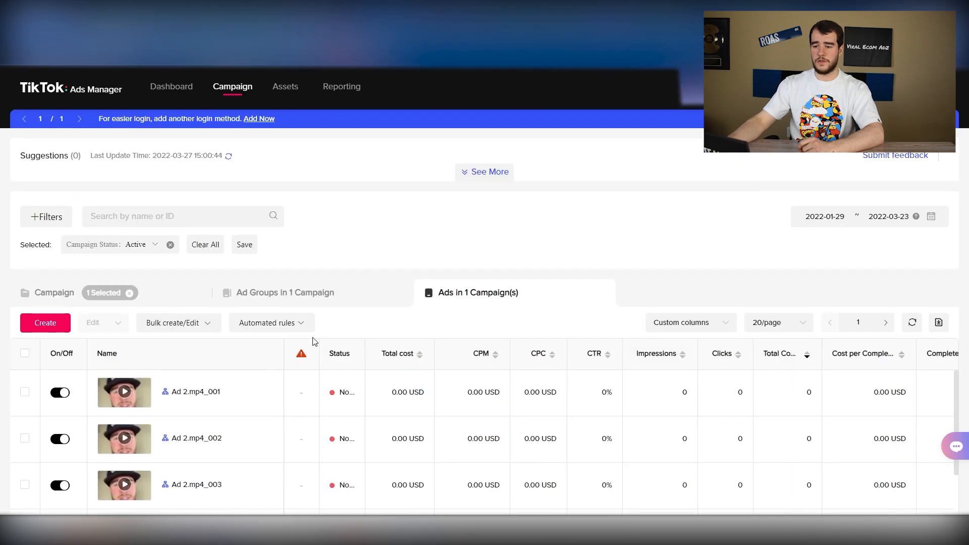
scroll(306, 354, down, 7)
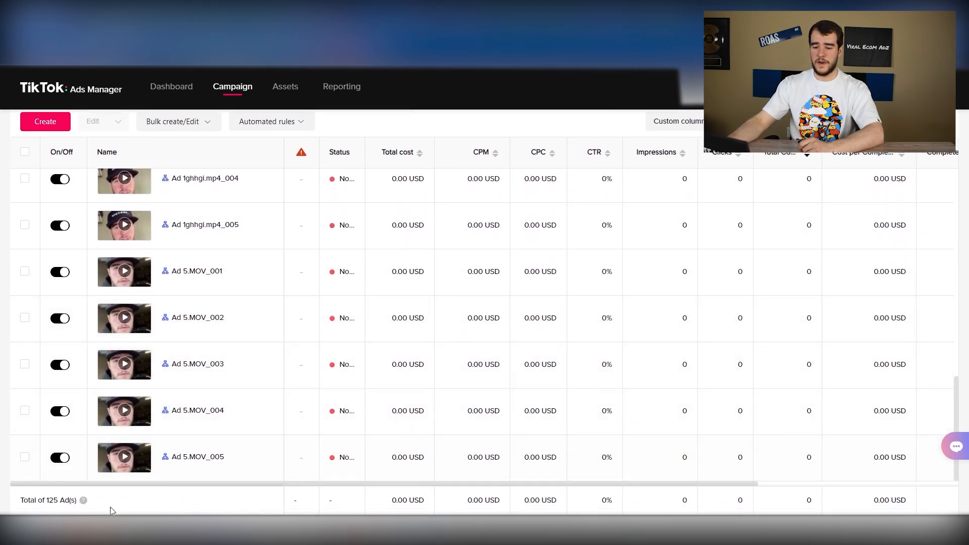
drag(45, 500, 77, 500)
click(146, 500)
scroll(277, 355, up, 2)
scroll(277, 355, up, 5)
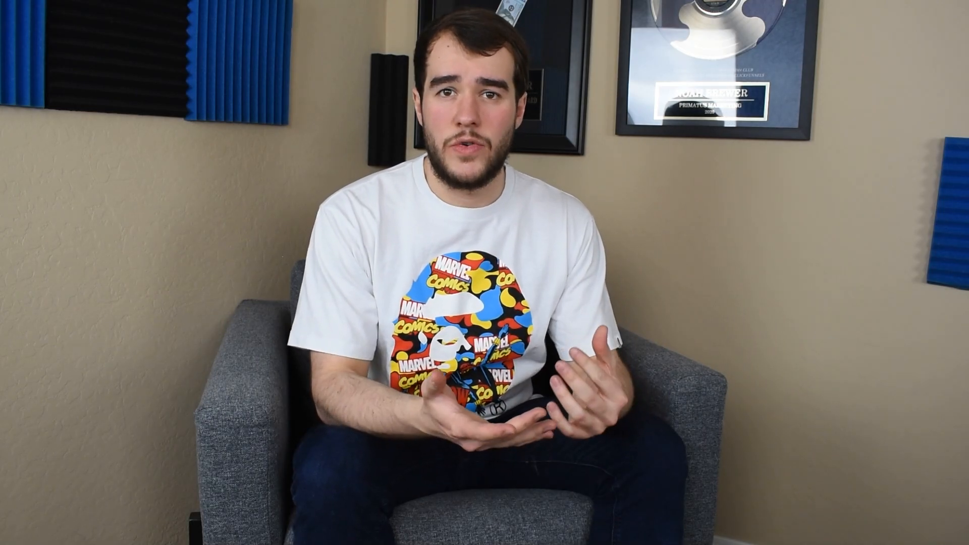